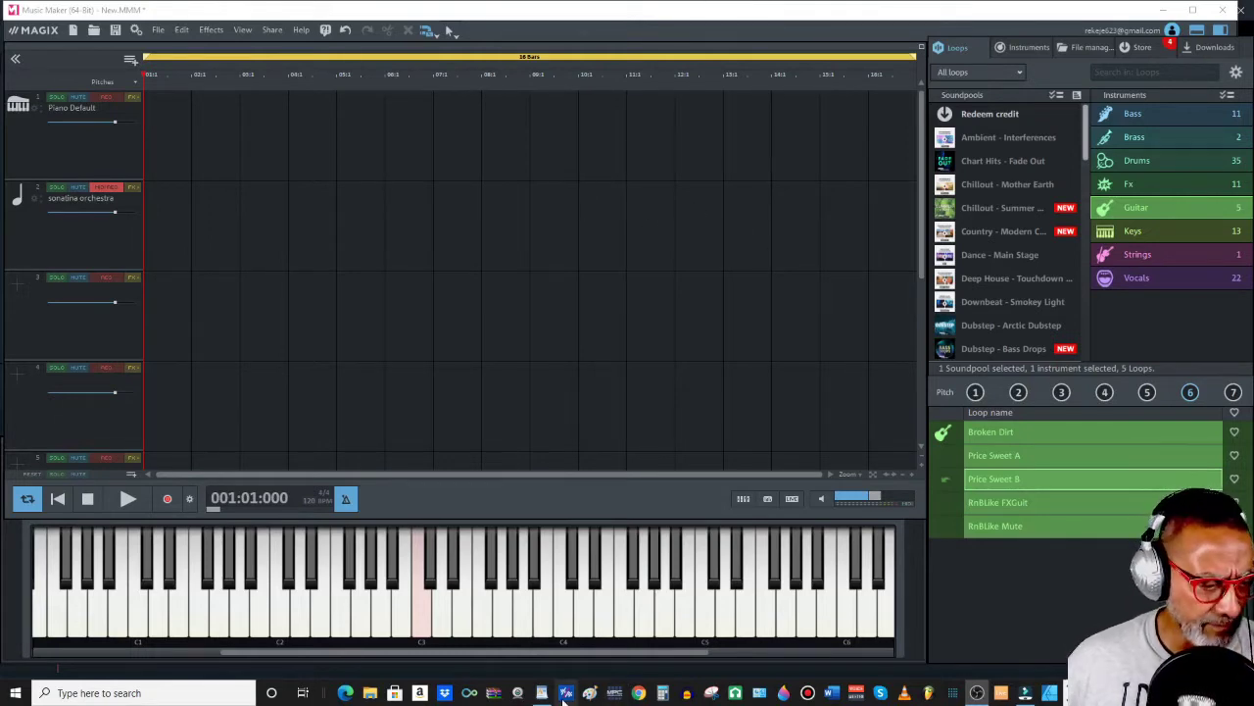
# - Search the web in Chrome for free plug-ins
pyautogui.click(639, 693)
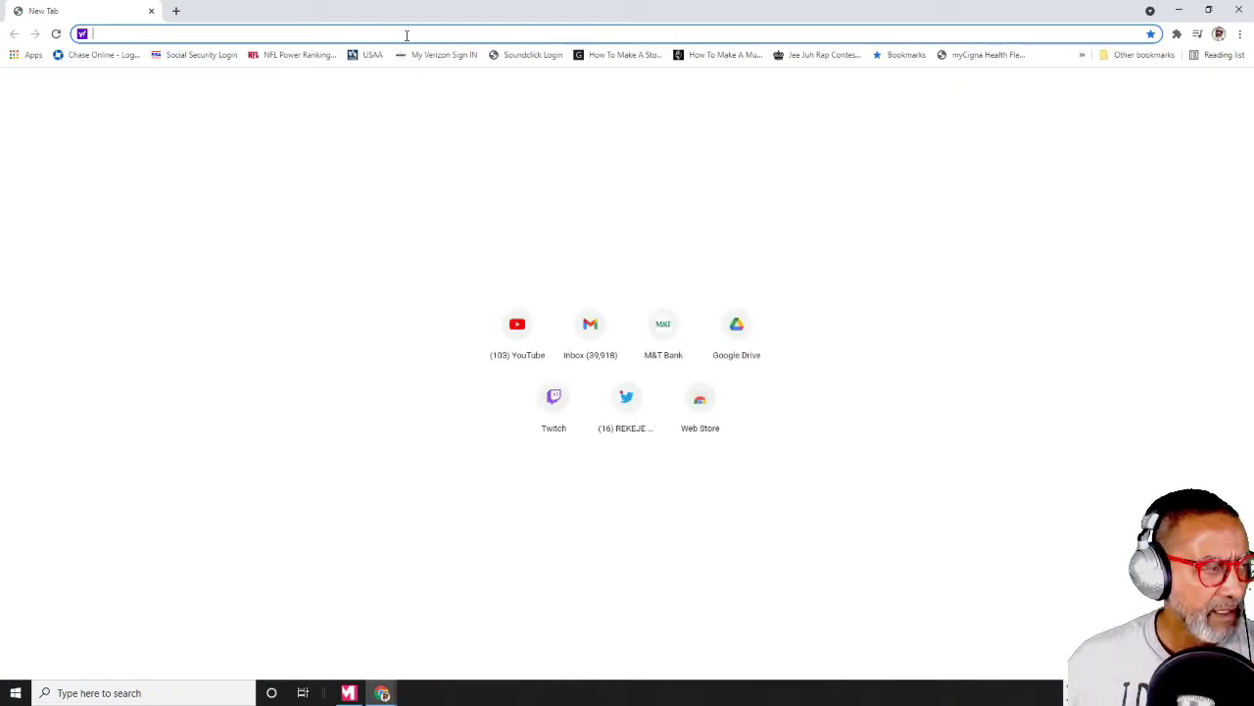
pyautogui.write('free')
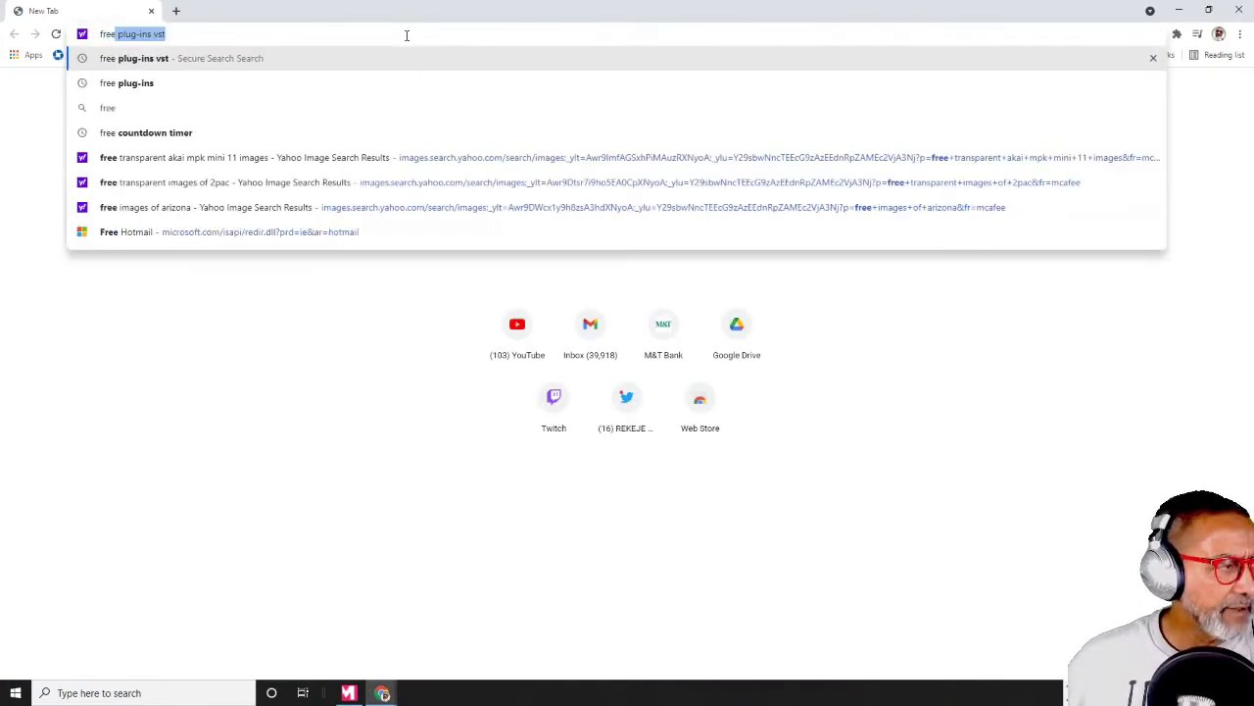
pyautogui.click(207, 86)
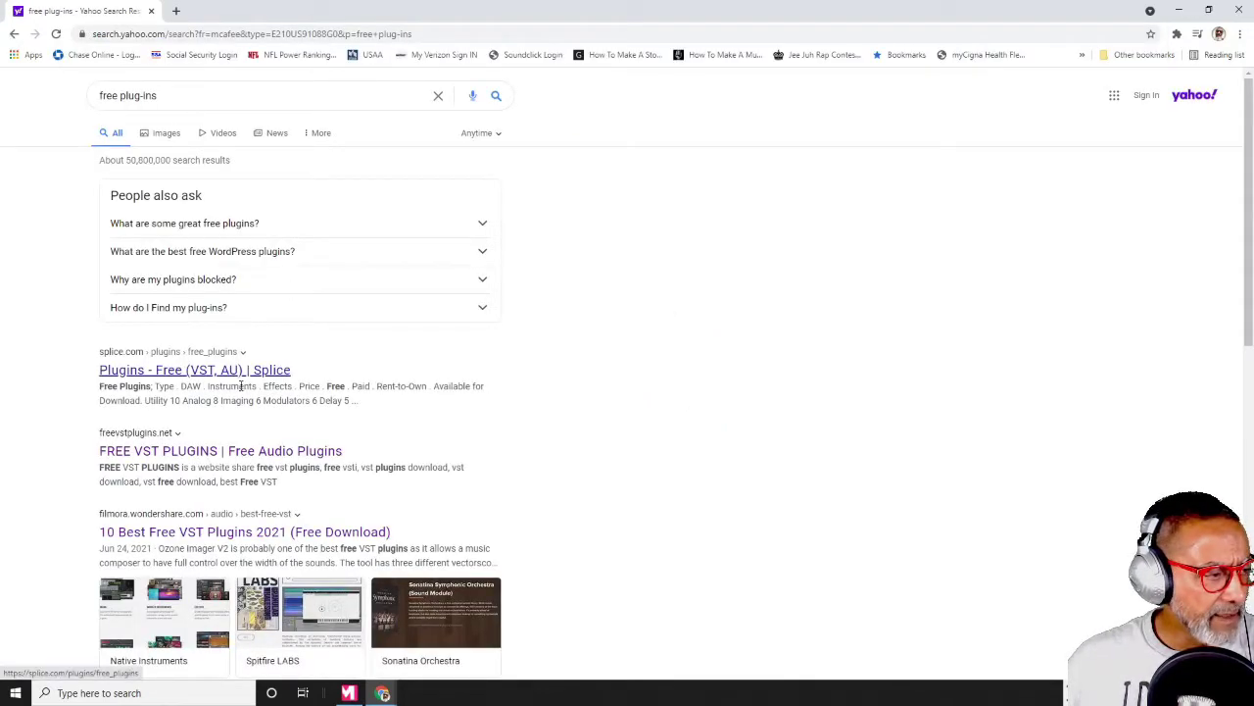
# - Visit the Free VST Plugins site, close its tab, and return to Music Maker
pyautogui.click(242, 453)
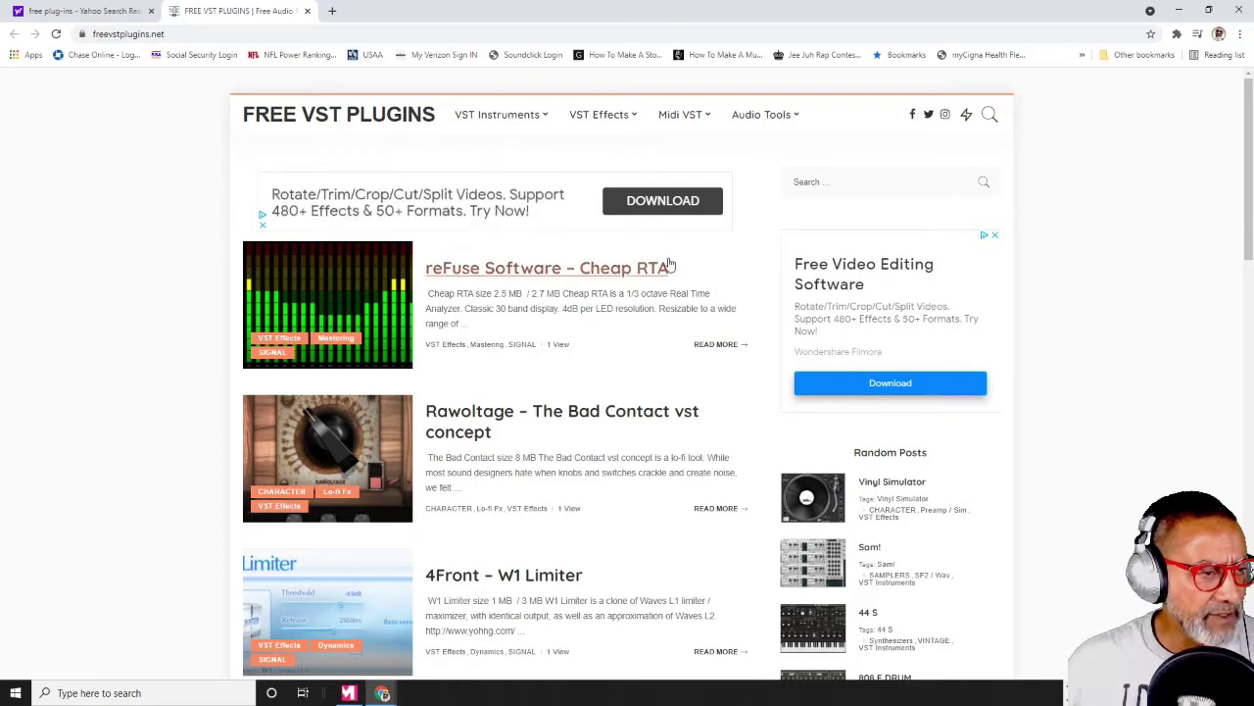
pyautogui.click(307, 10)
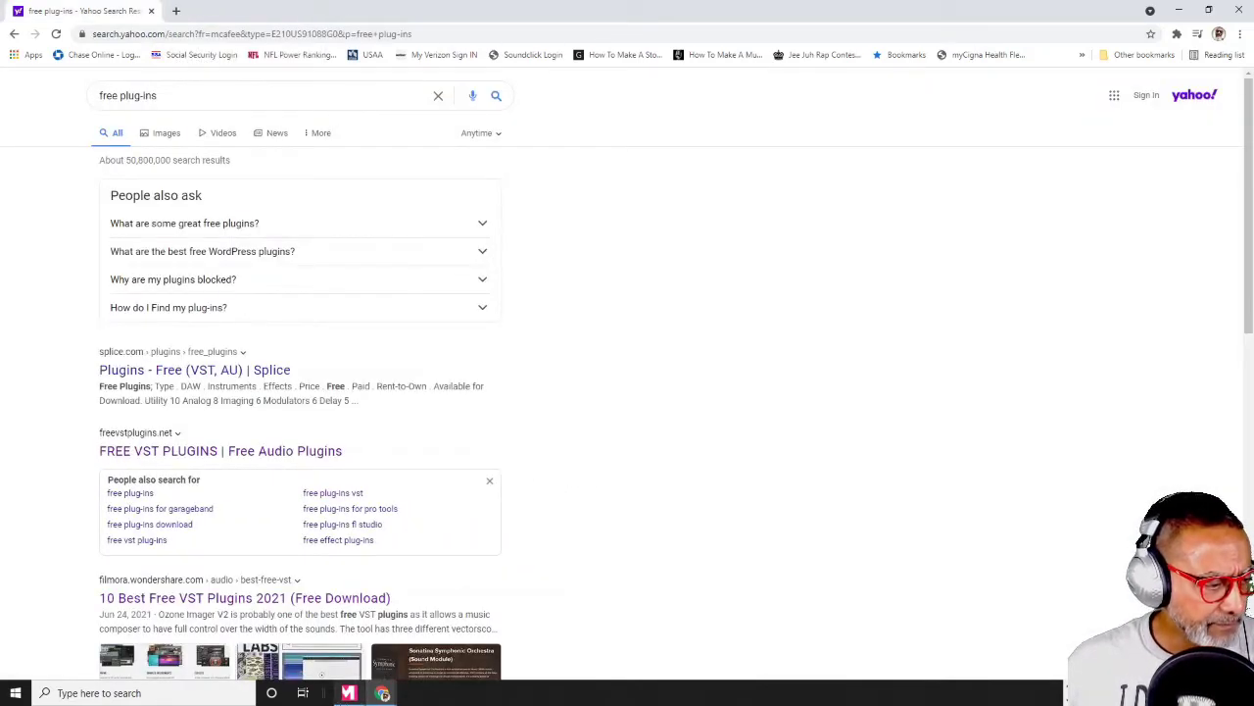
pyautogui.click(348, 692)
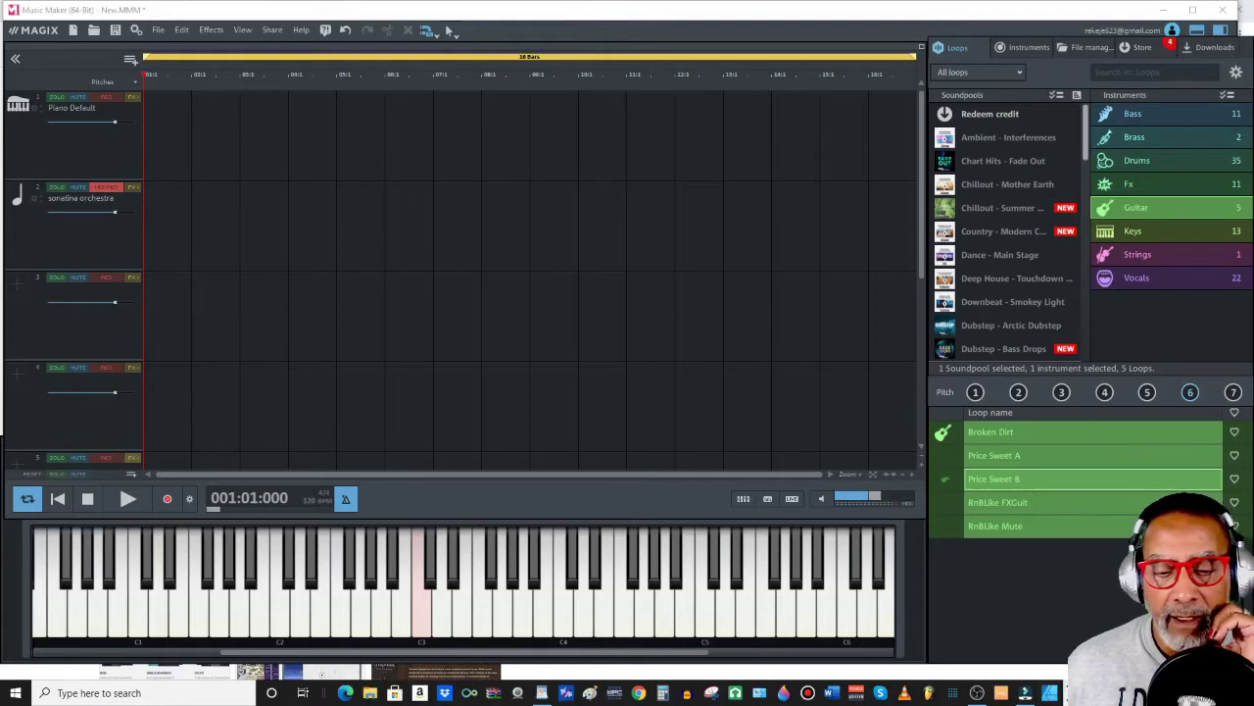
pyautogui.click(371, 693)
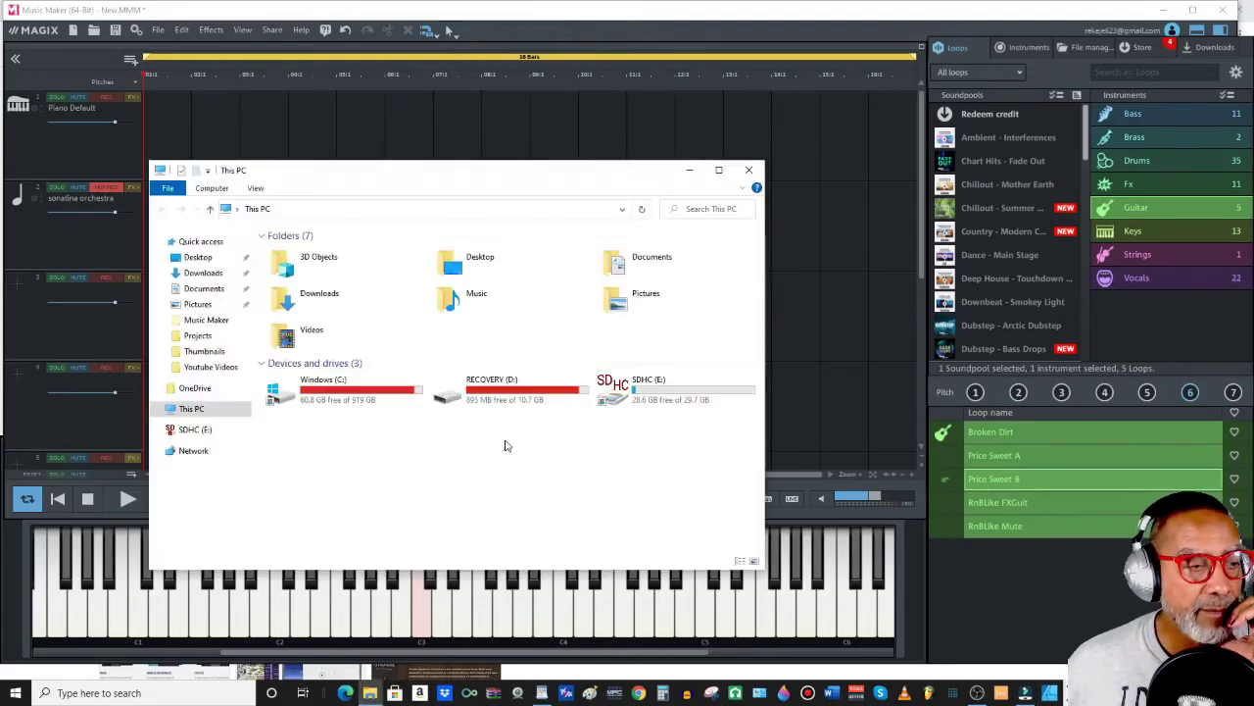
pyautogui.doubleClick(299, 397)
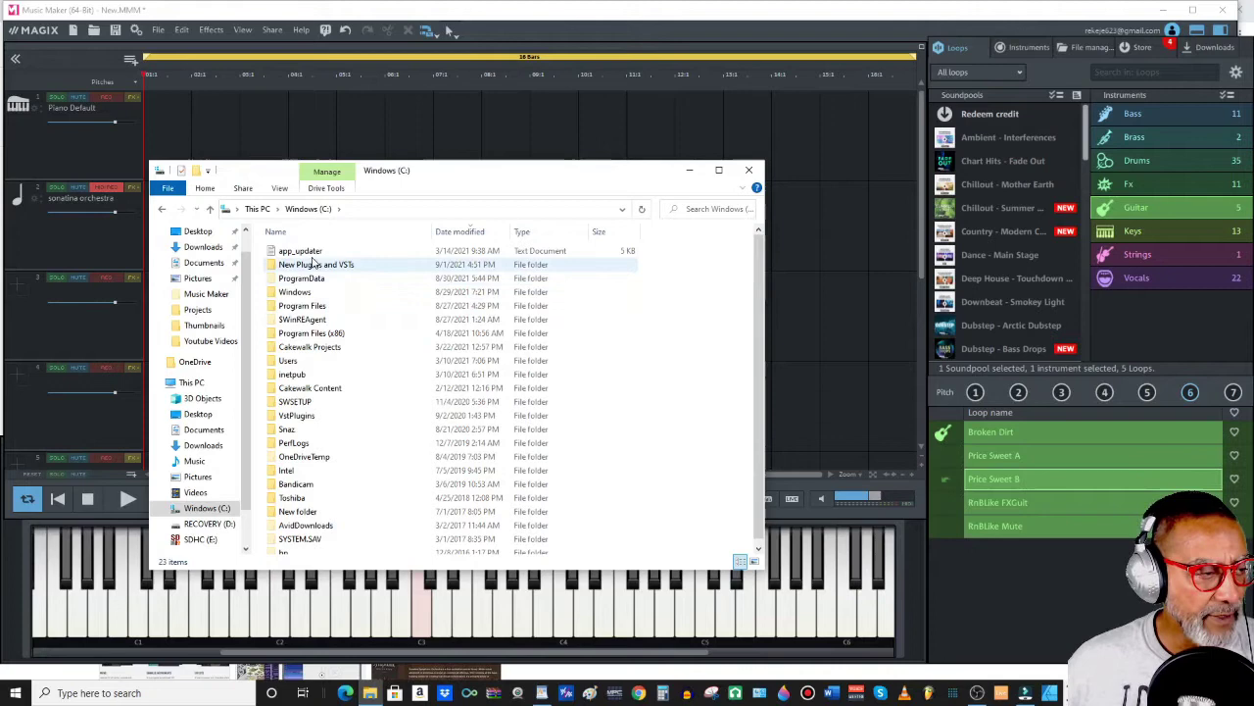
pyautogui.rightClick(625, 316)
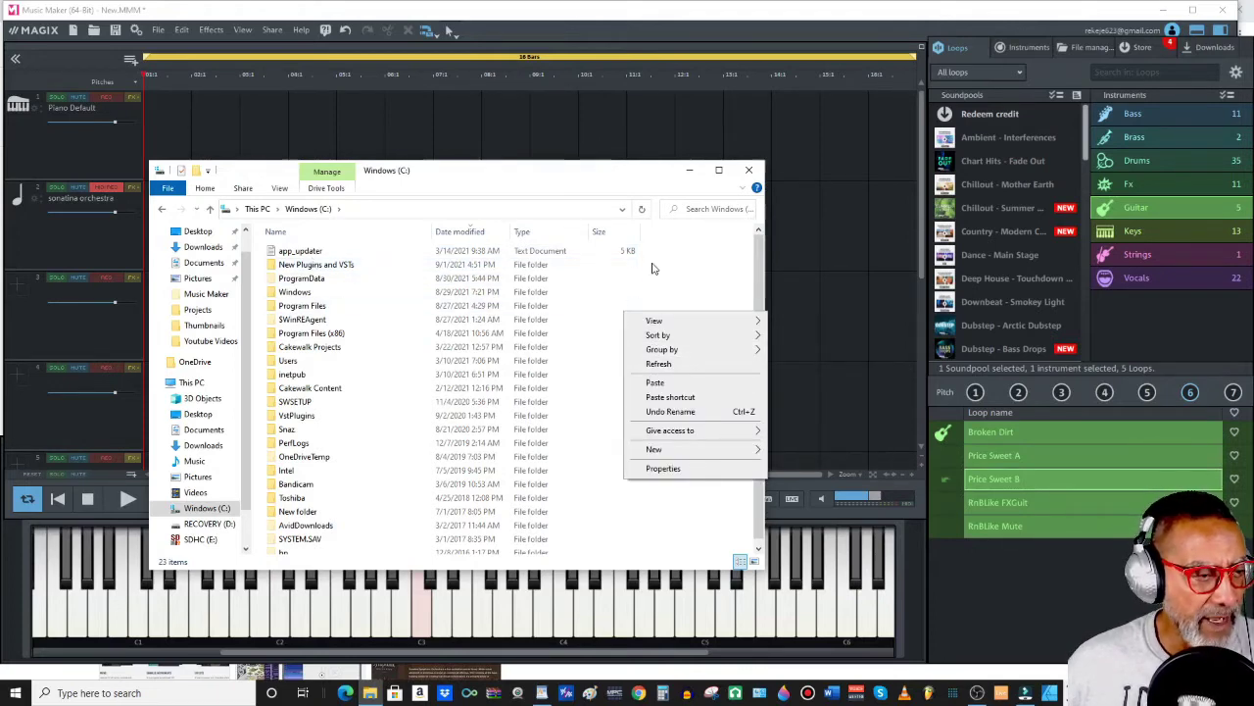
pyautogui.click(339, 267)
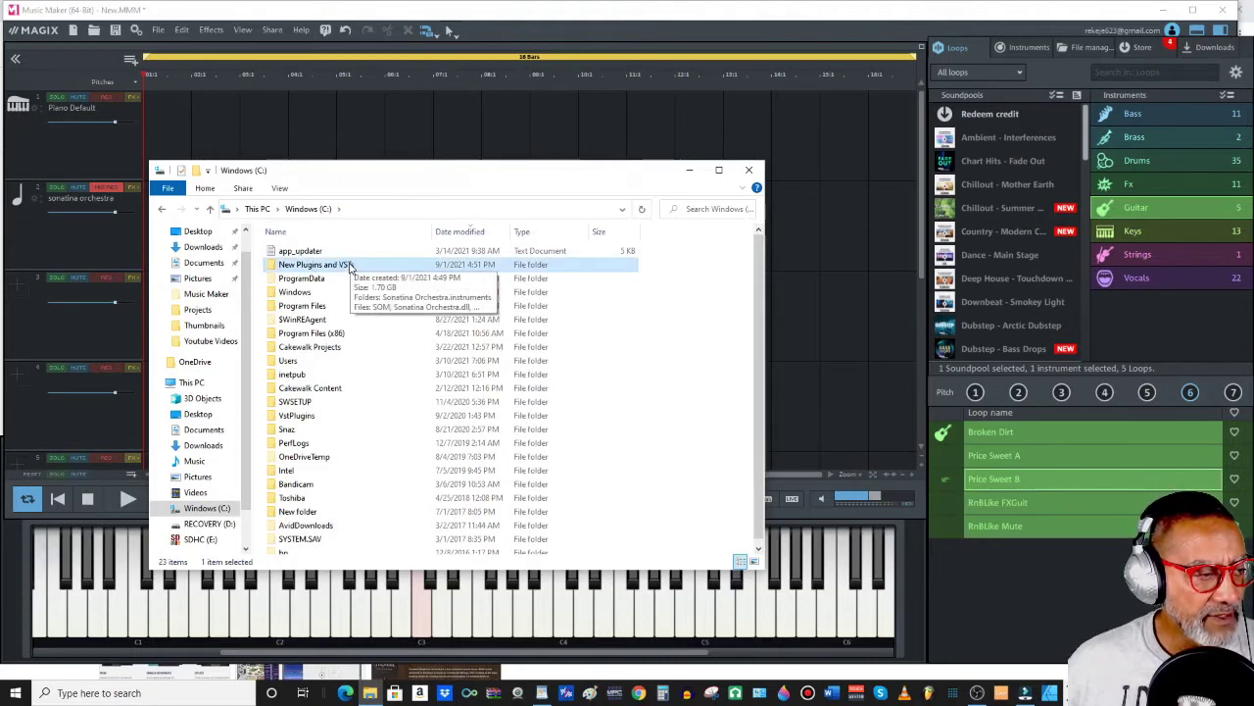
pyautogui.doubleClick(349, 267)
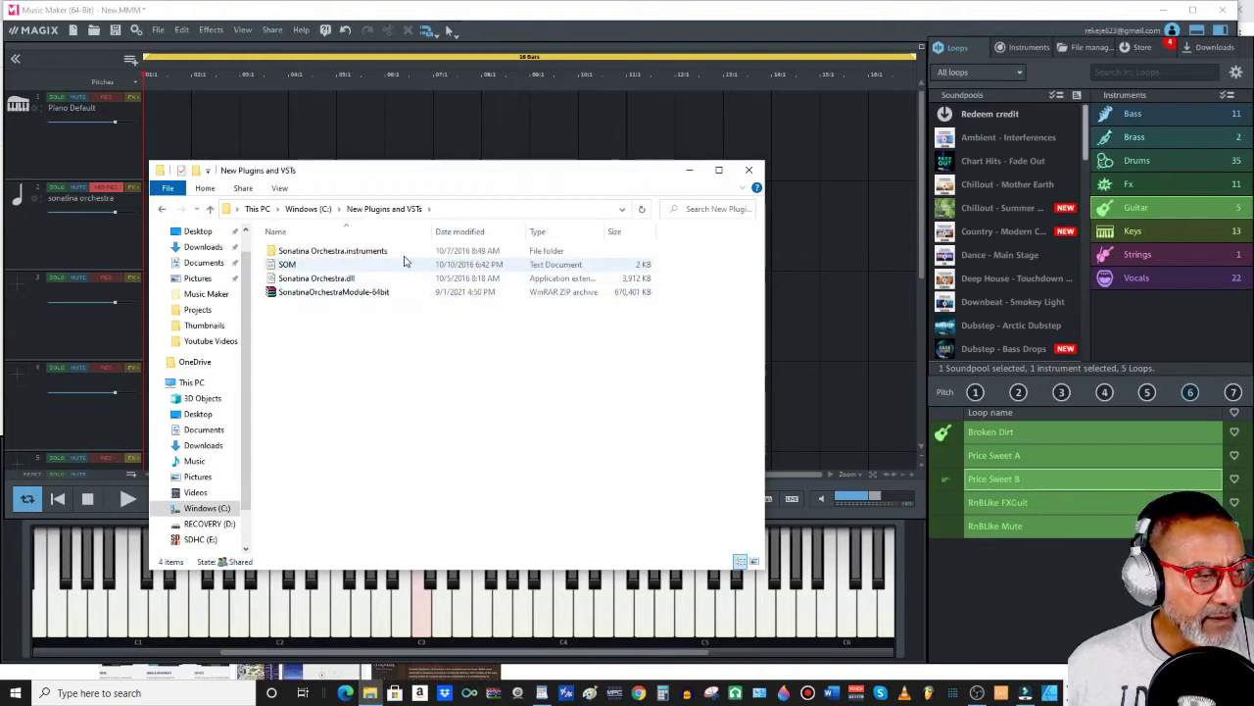
pyautogui.click(361, 293)
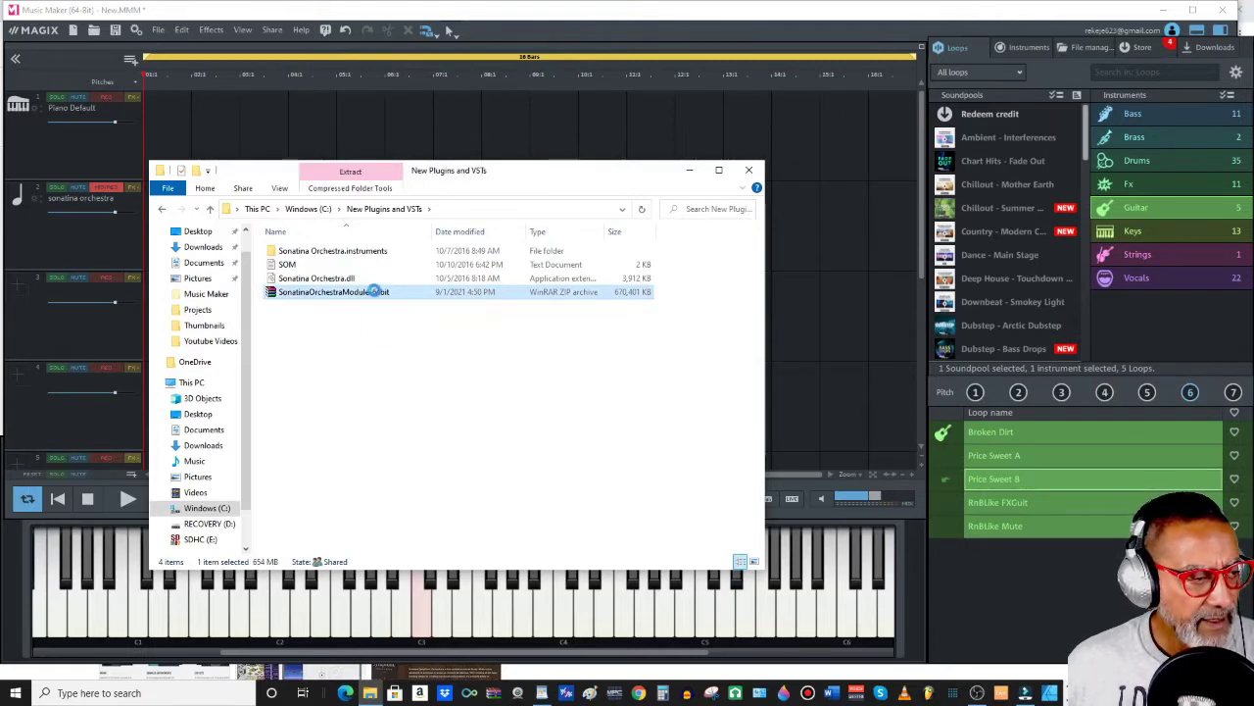
pyautogui.rightClick(380, 295)
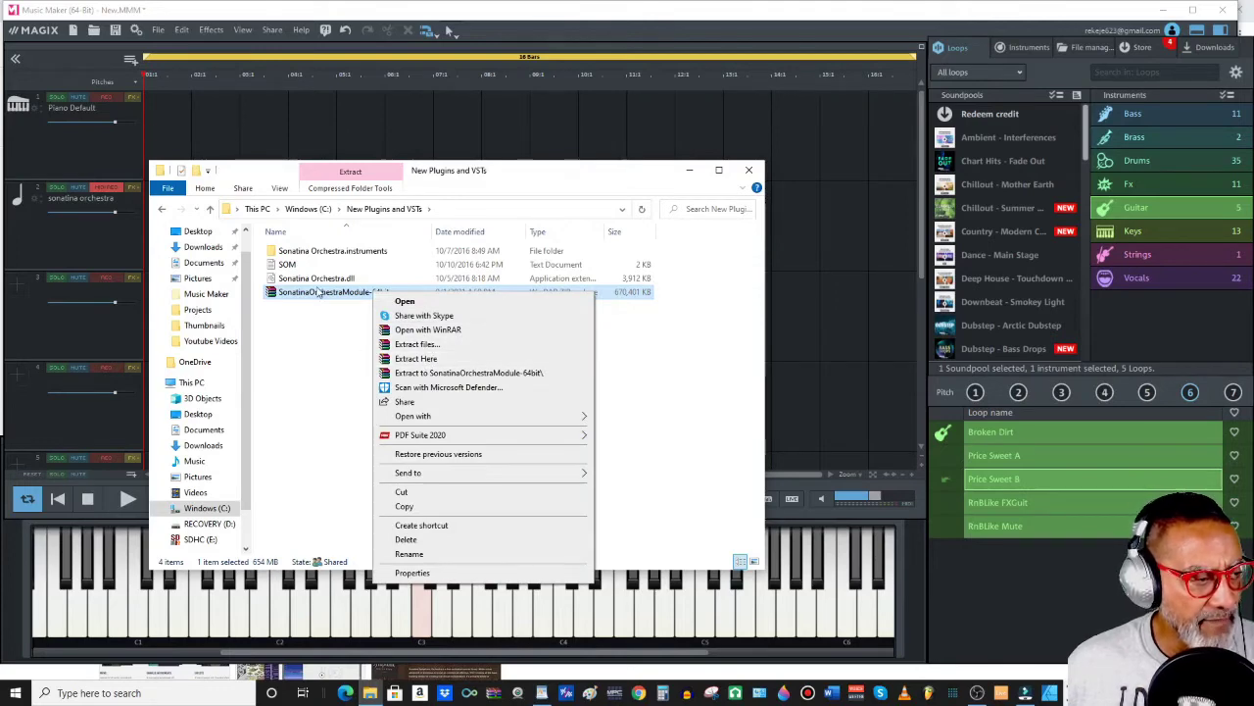
pyautogui.click(749, 170)
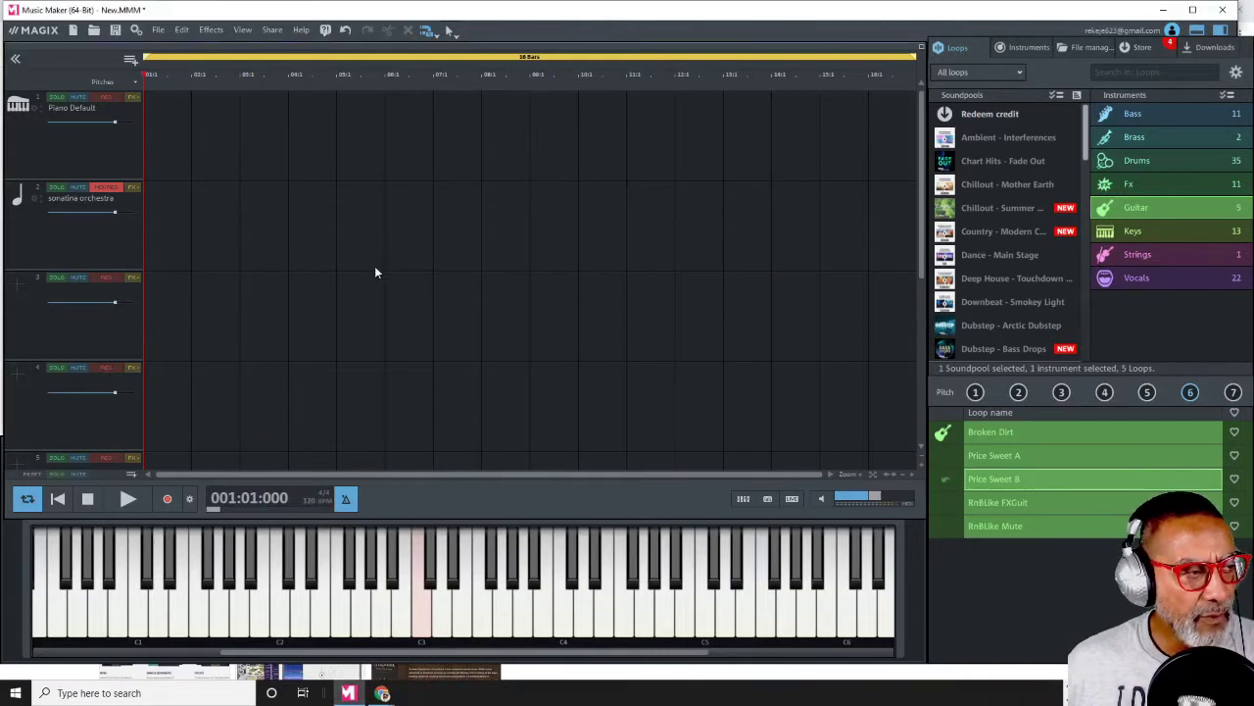
# - Open Program settings, close it, then reopen it with the Y shortcut
pyautogui.click(135, 34)
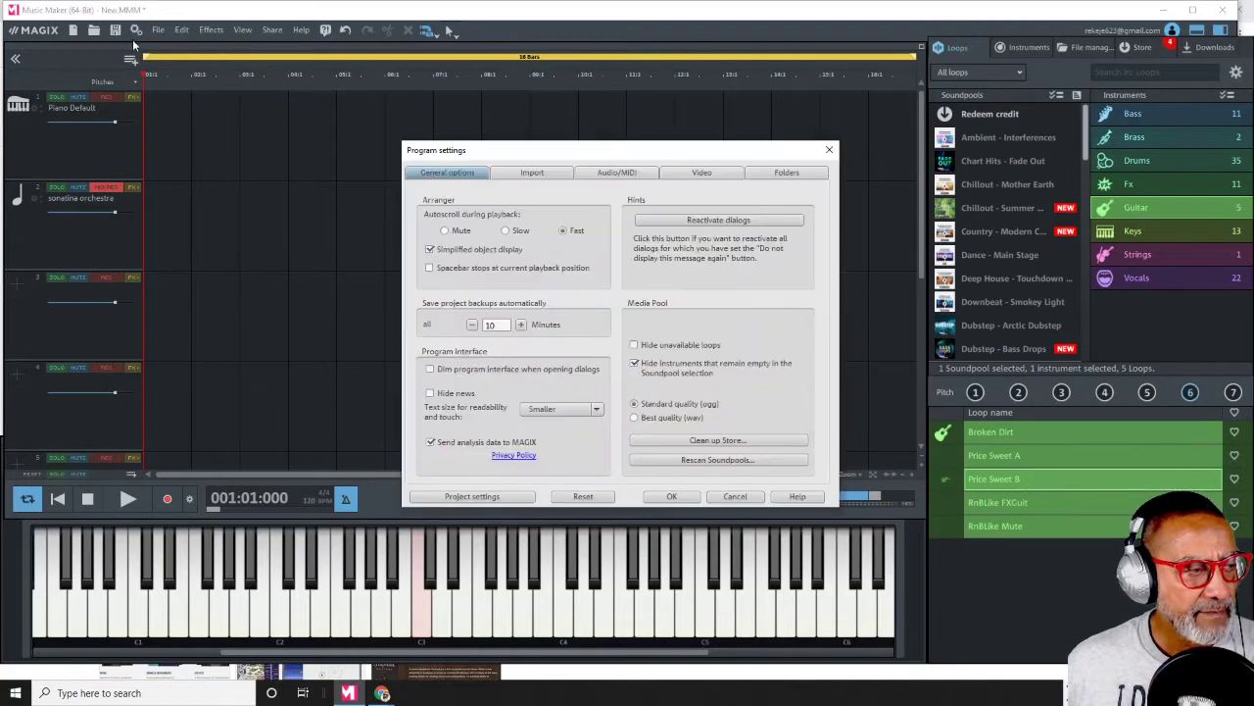
pyautogui.click(830, 150)
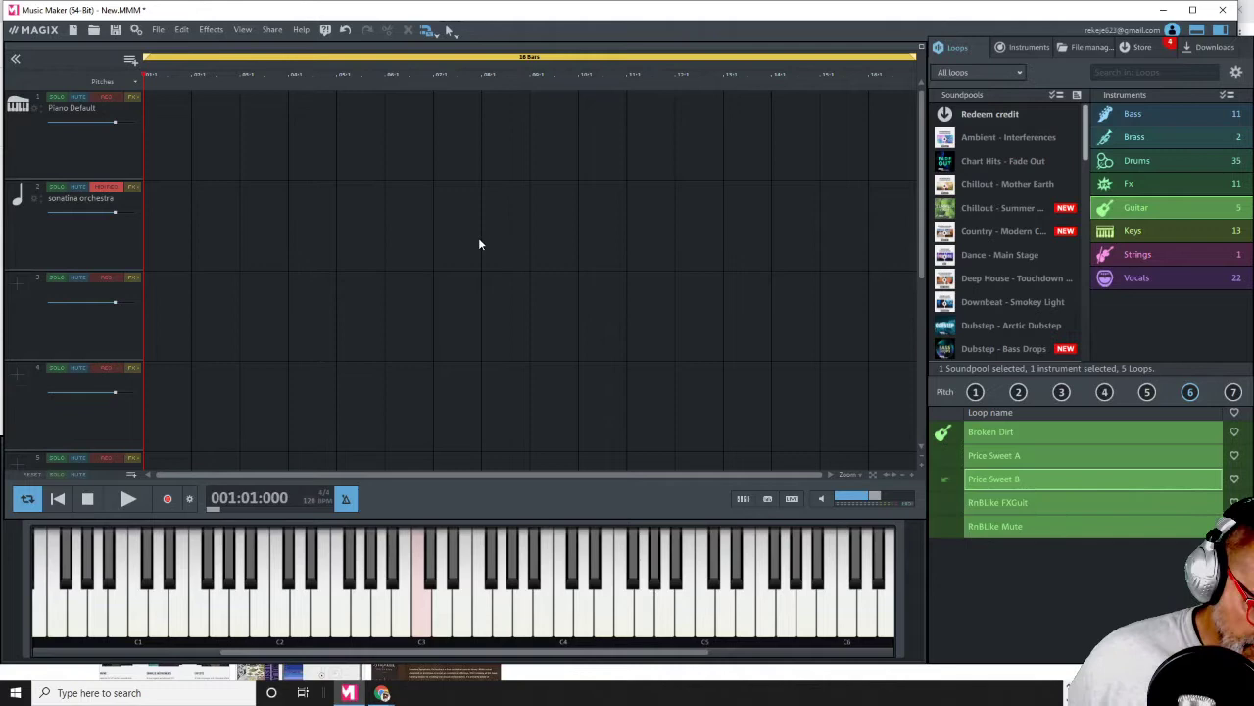
pyautogui.press('y')
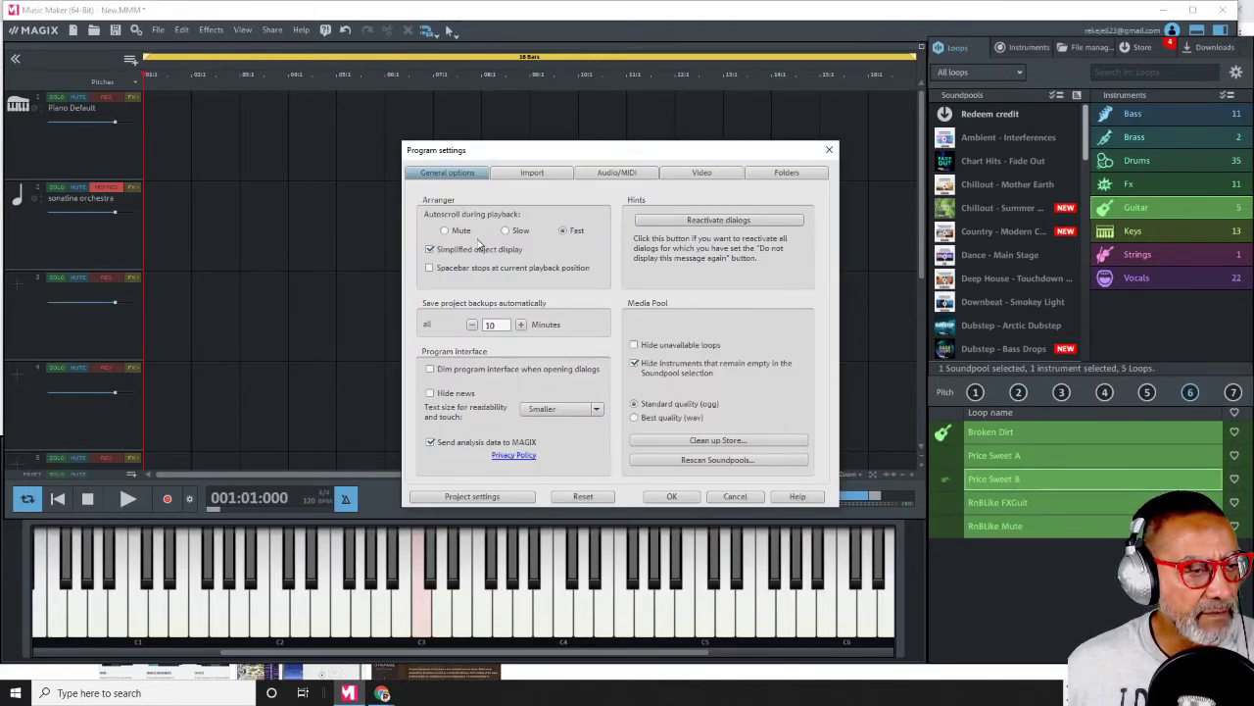
# - On the Folders tab, add a VST plug-in path and center the scan paths list
pyautogui.click(784, 174)
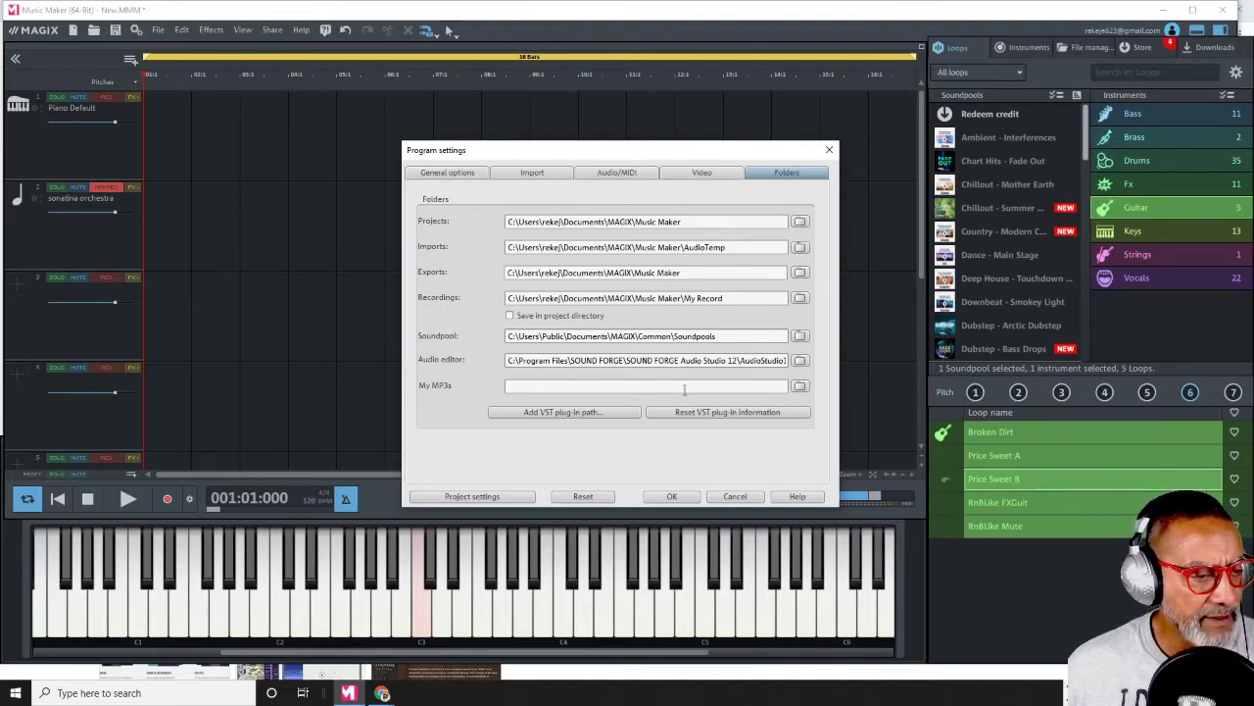
pyautogui.click(551, 412)
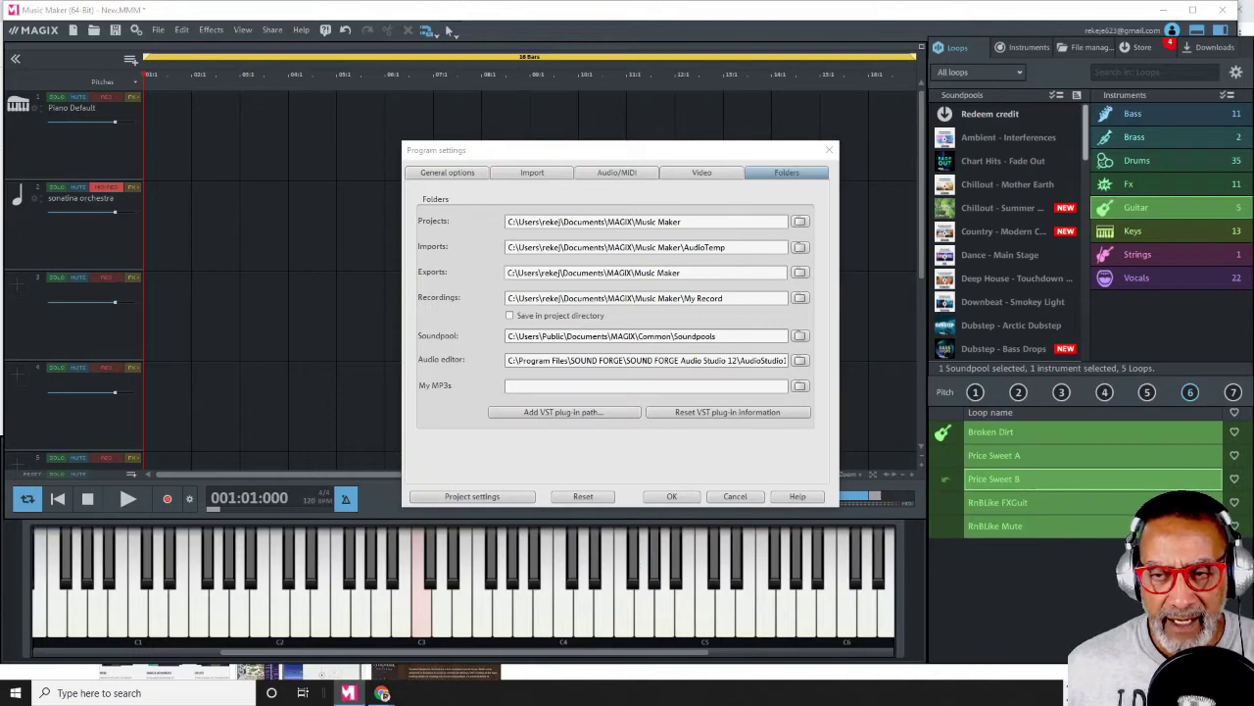
pyautogui.moveTo(812, 183); pyautogui.dragTo(506, 165)
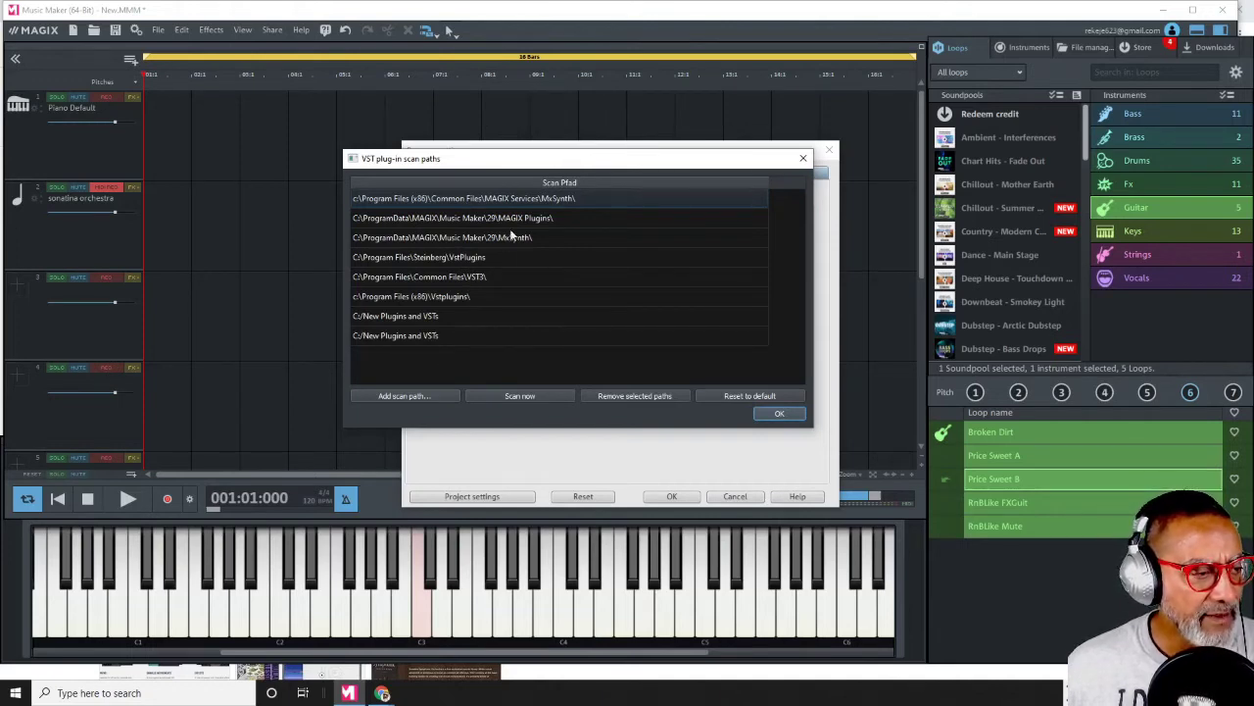
# - Remove the duplicate C:/New Plugins and VSTs paths and re-add that folder as one scan path
pyautogui.click(393, 336)
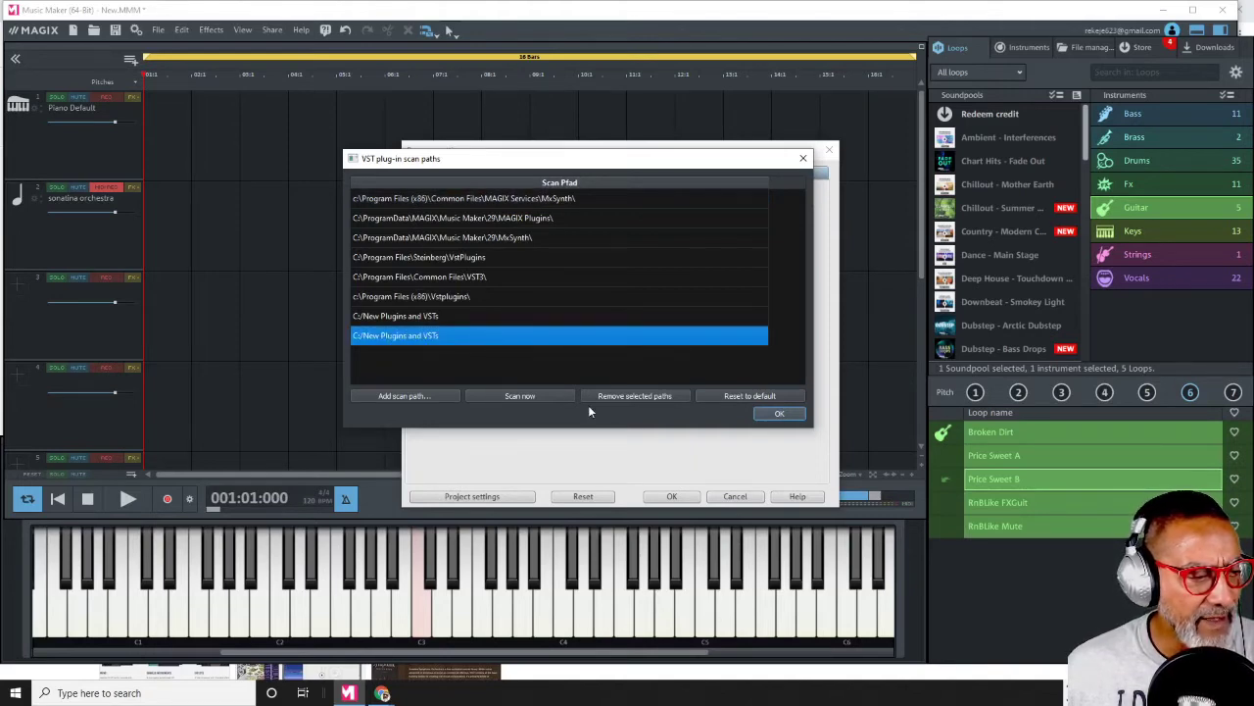
pyautogui.click(647, 396)
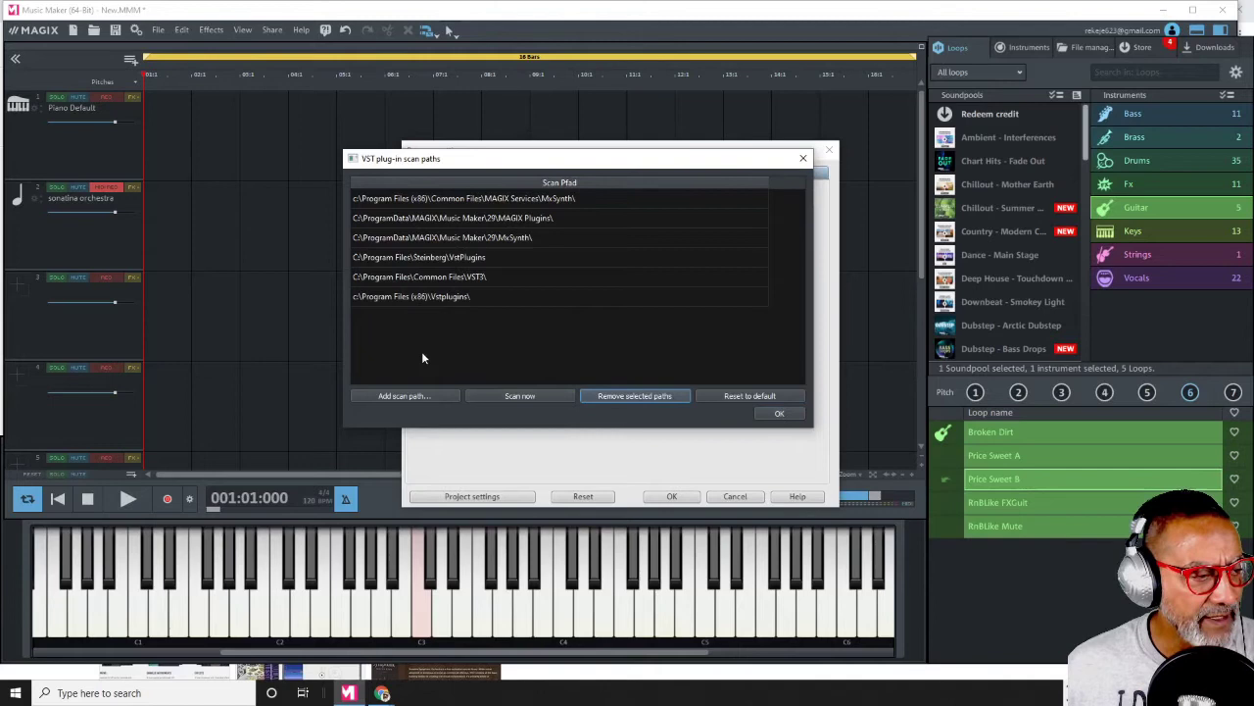
pyautogui.click(419, 396)
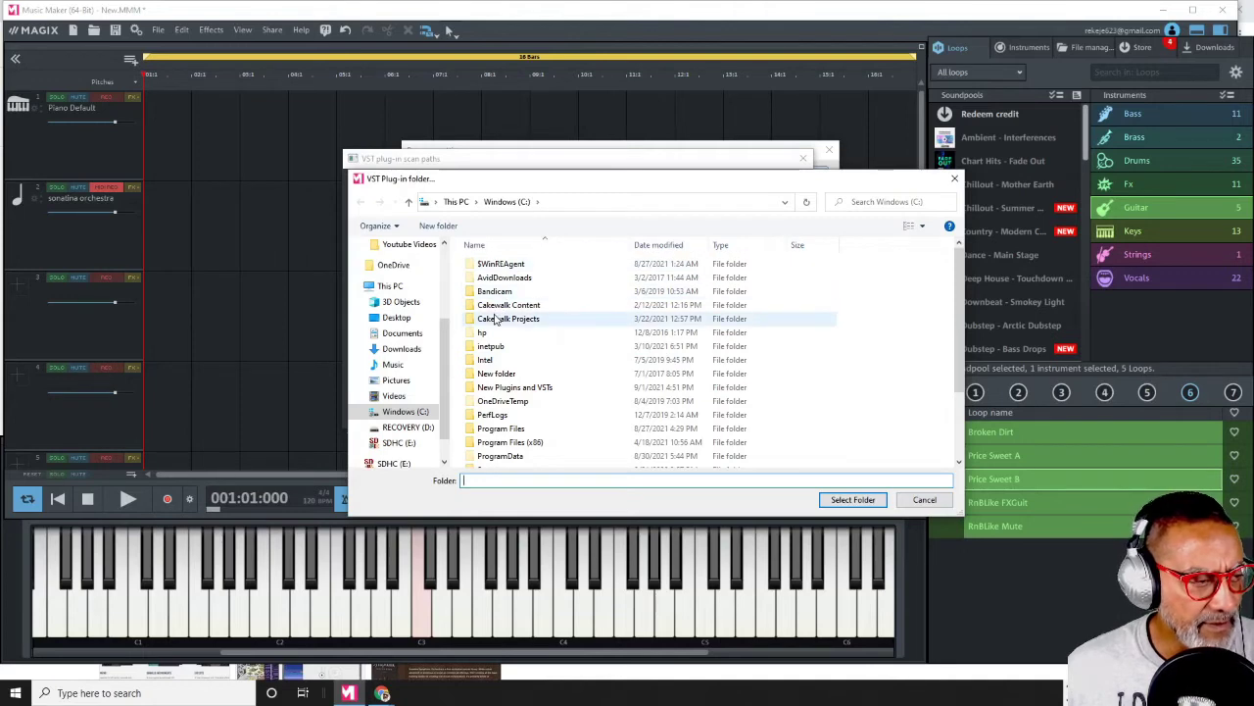
pyautogui.click(521, 390)
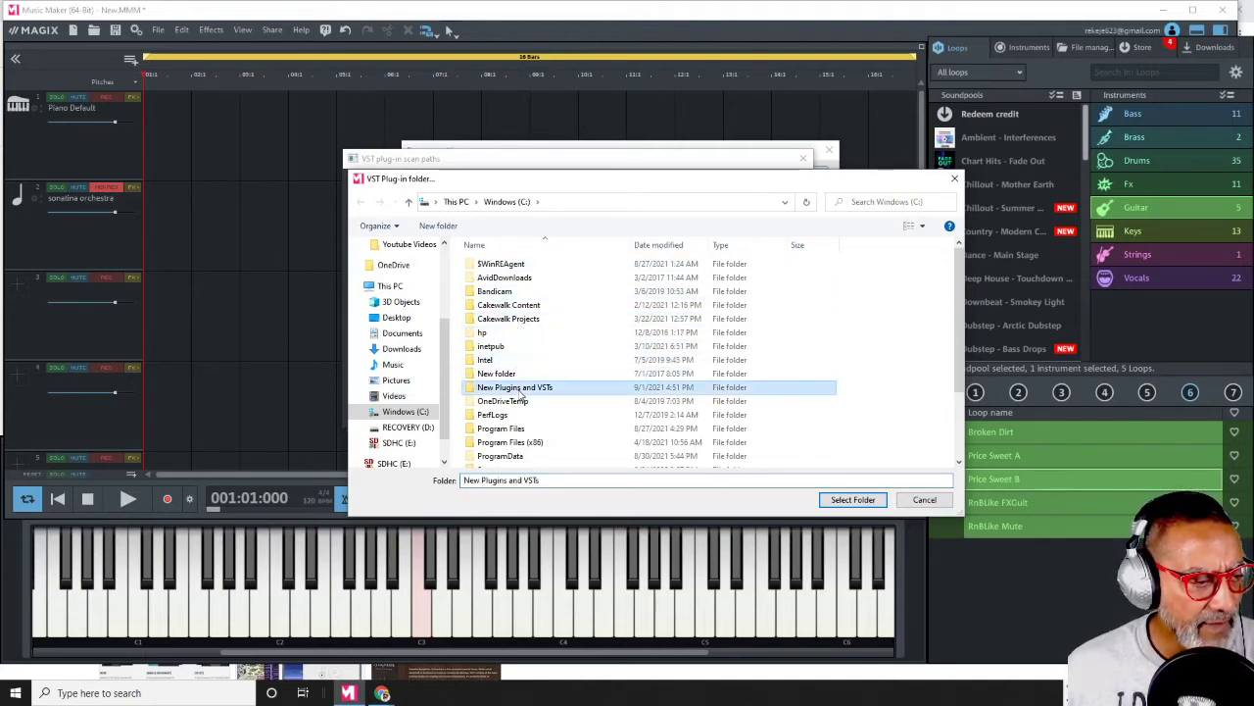
pyautogui.click(851, 501)
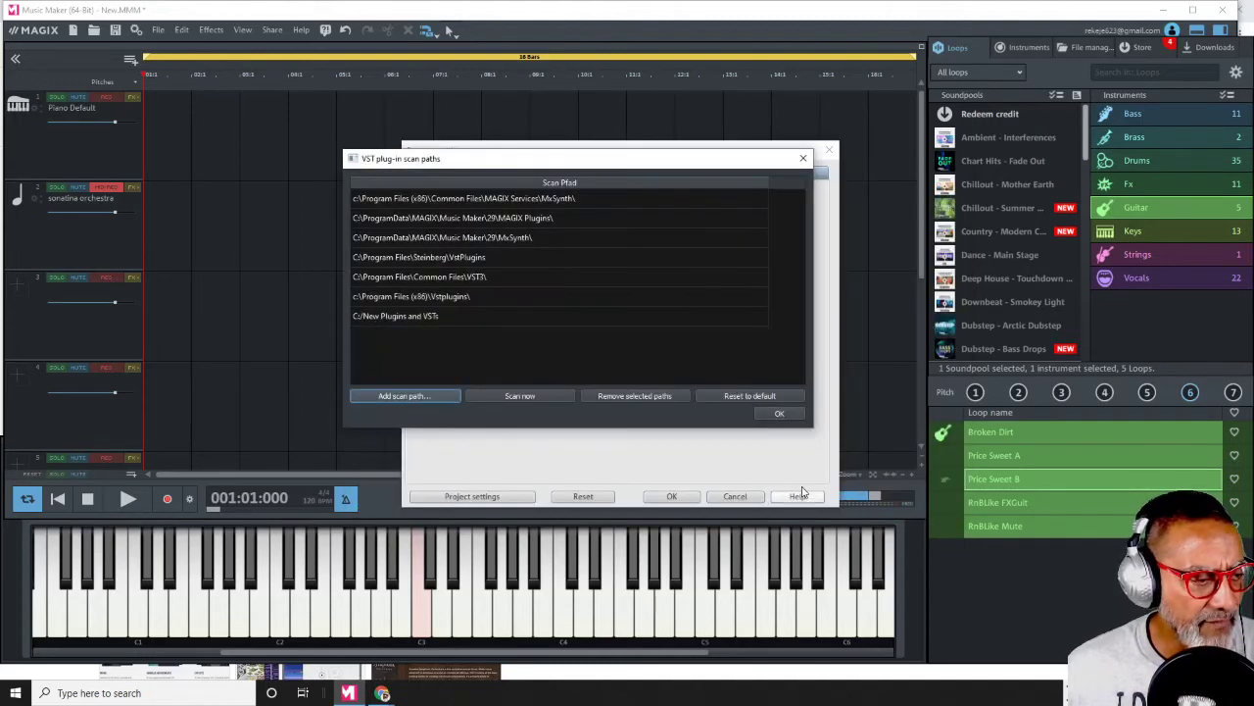
pyautogui.click(418, 324)
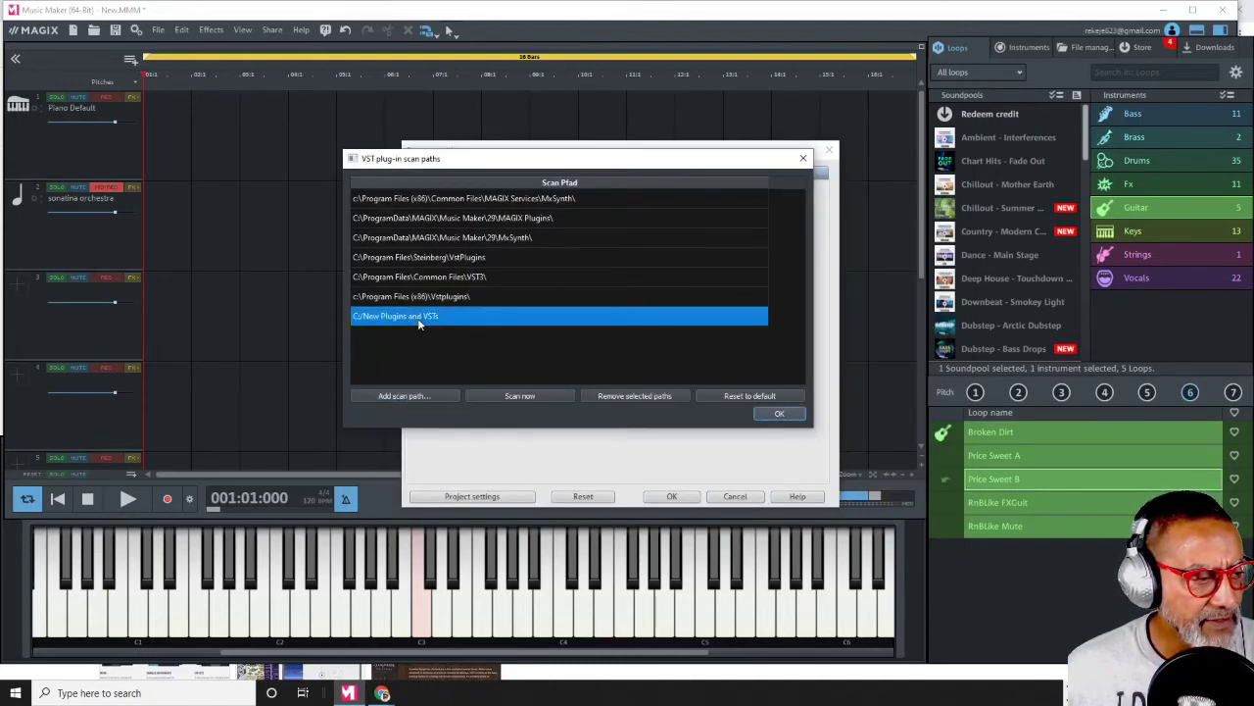
# - Scan the listed folders for VST plug-ins, then confirm both settings dialogs with OK
pyautogui.click(530, 397)
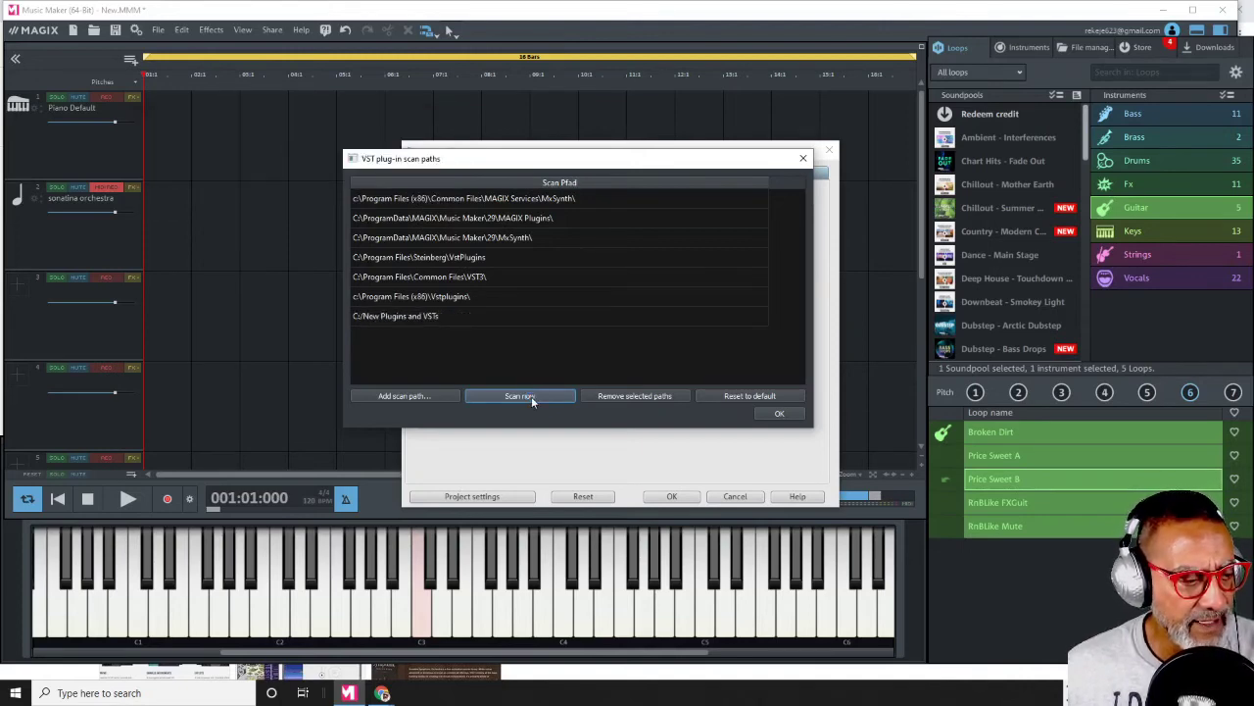
pyautogui.click(777, 416)
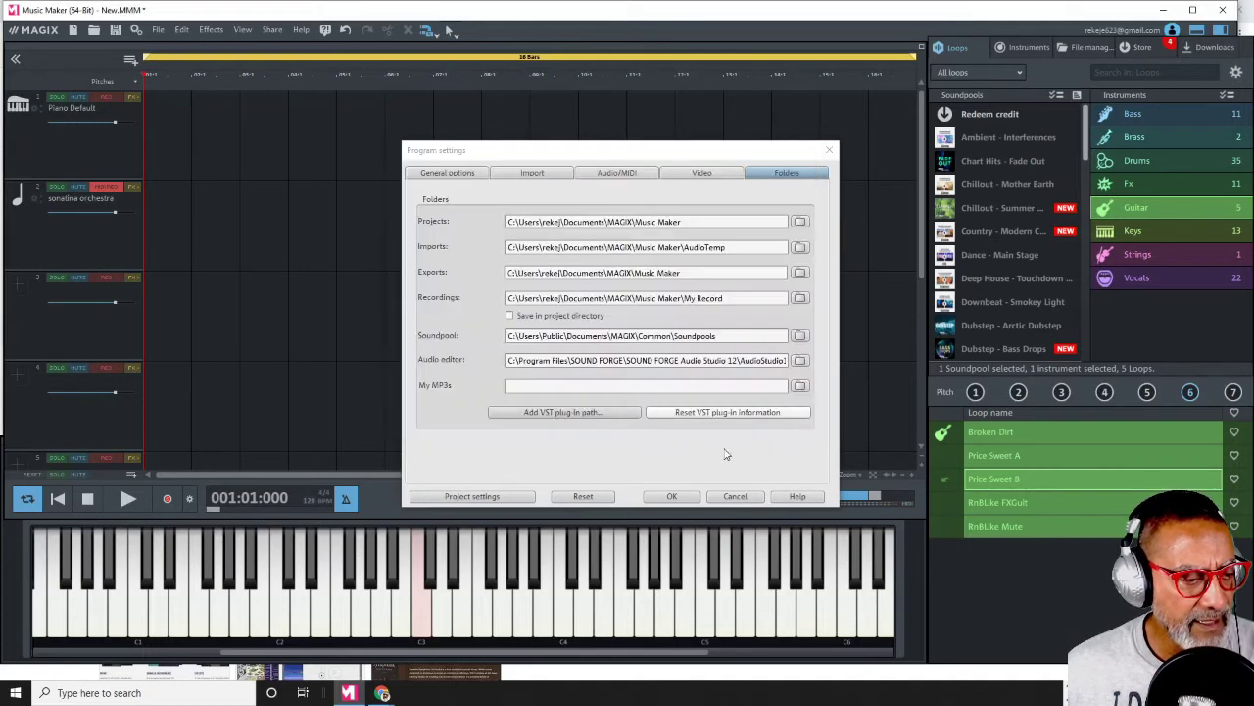
pyautogui.click(670, 497)
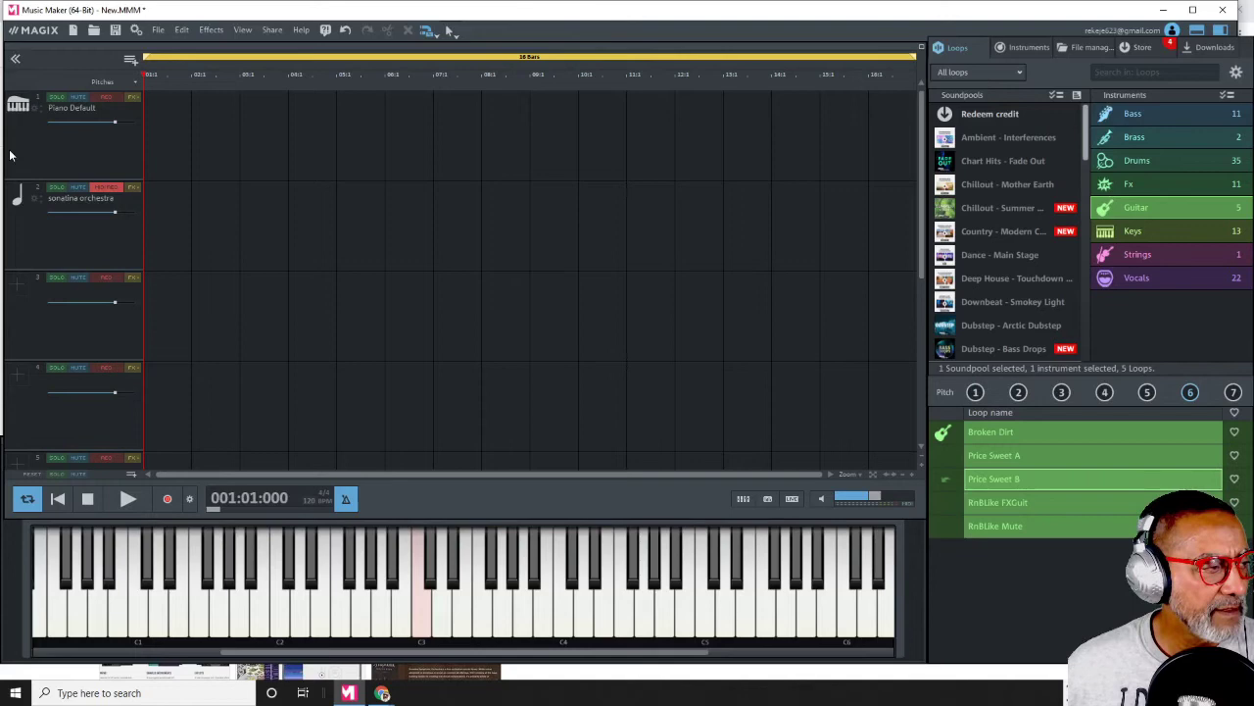
# - Load Sonatina Orchestra on track 1 set to 1st Violins Sustain 2, auditioning two notes
pyautogui.click(19, 108)
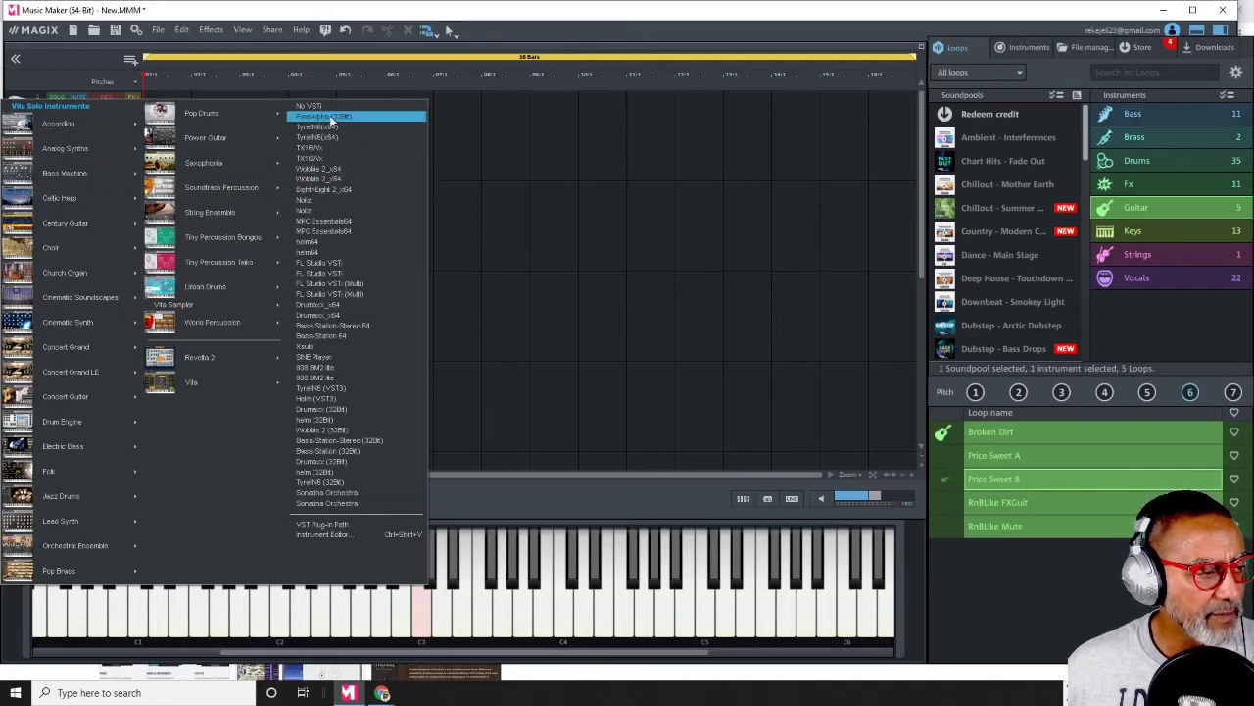
pyautogui.click(340, 503)
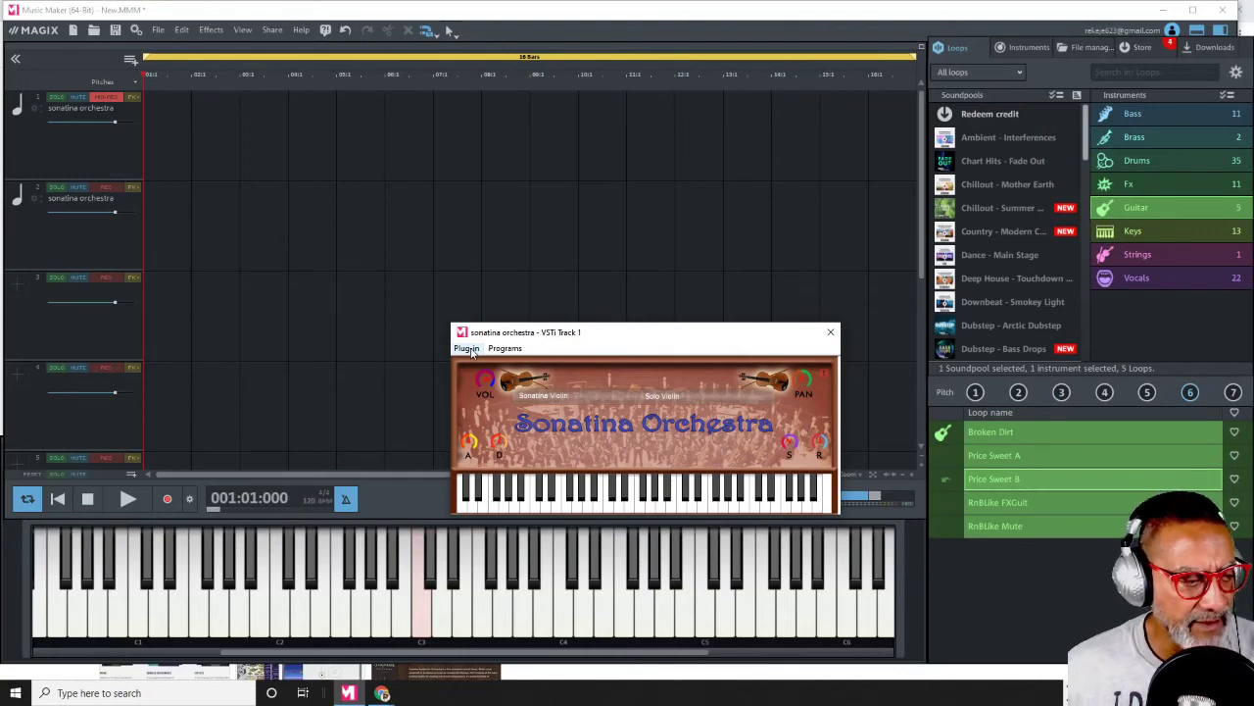
pyautogui.click(670, 395)
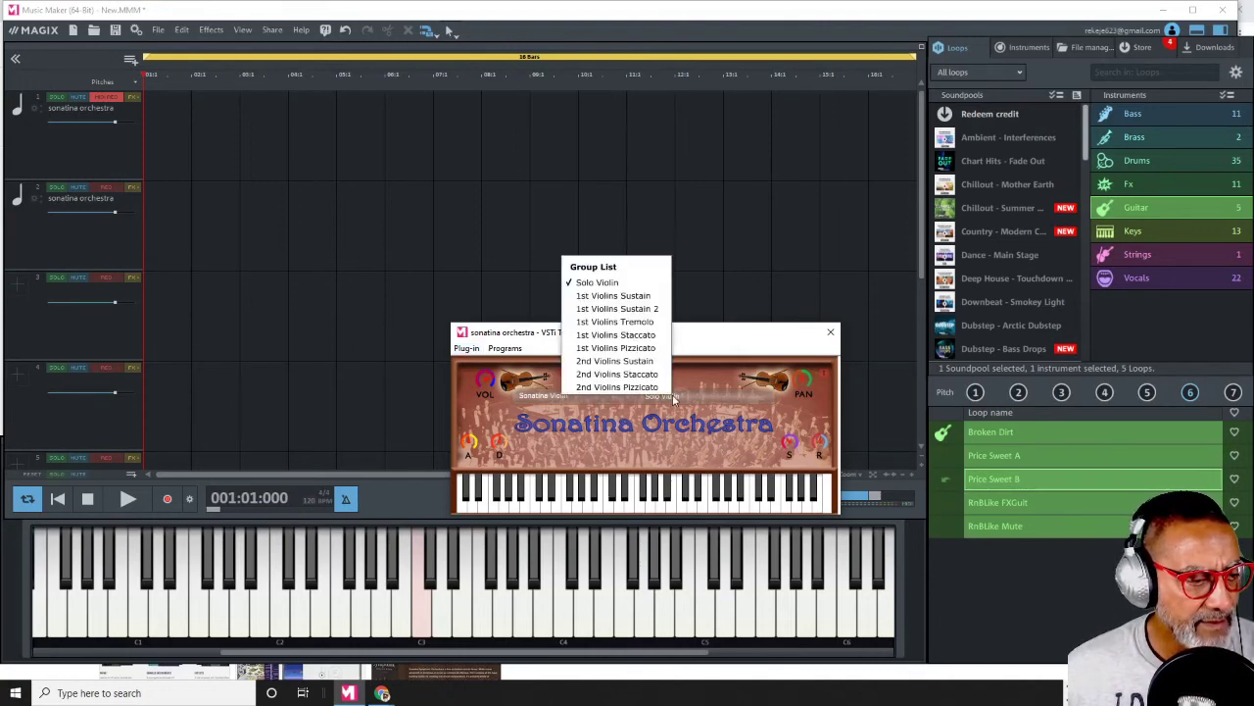
pyautogui.click(637, 309)
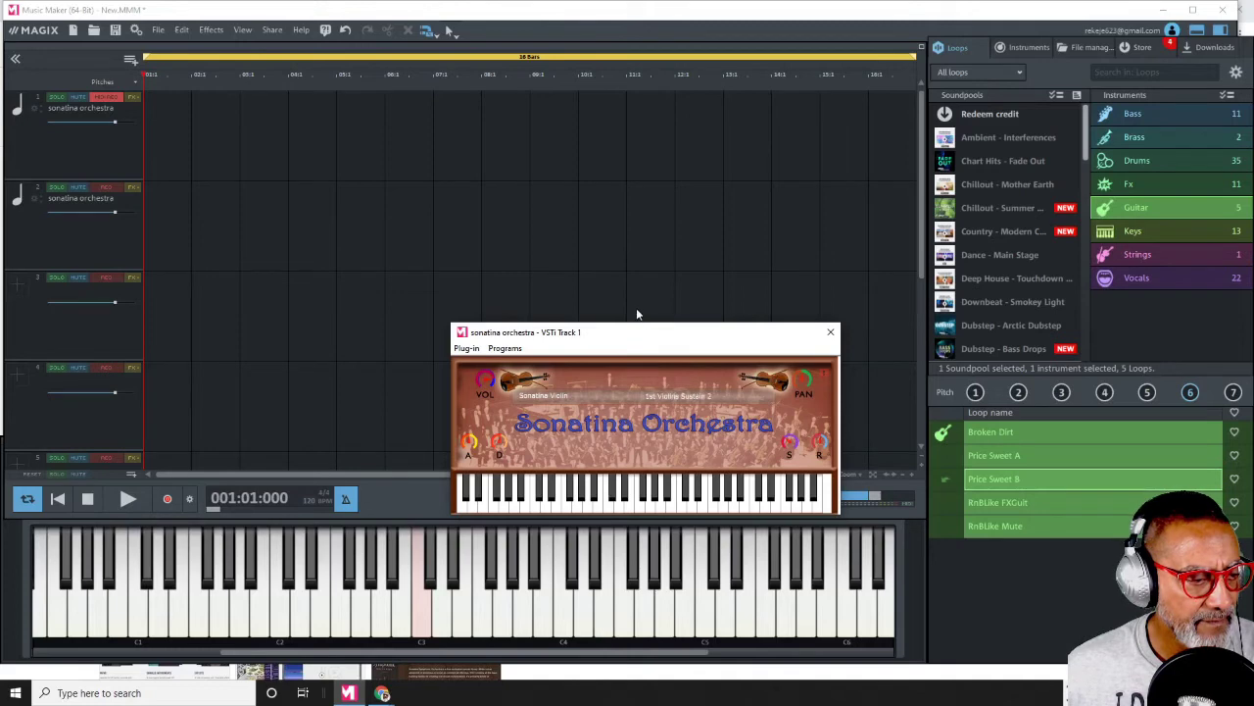
pyautogui.click(692, 489)
pyautogui.click(807, 490)
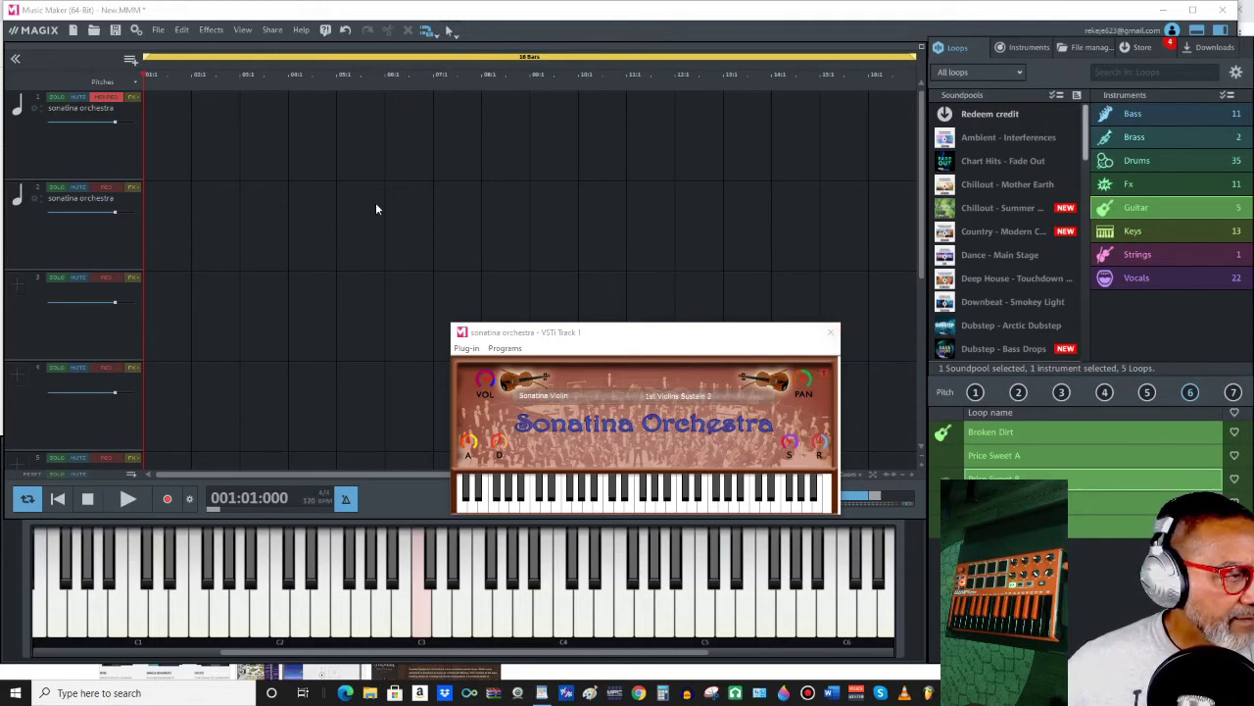
# - Close the plugin window and add an Empty (8 bars) MIDI object to track 2
pyautogui.click(831, 332)
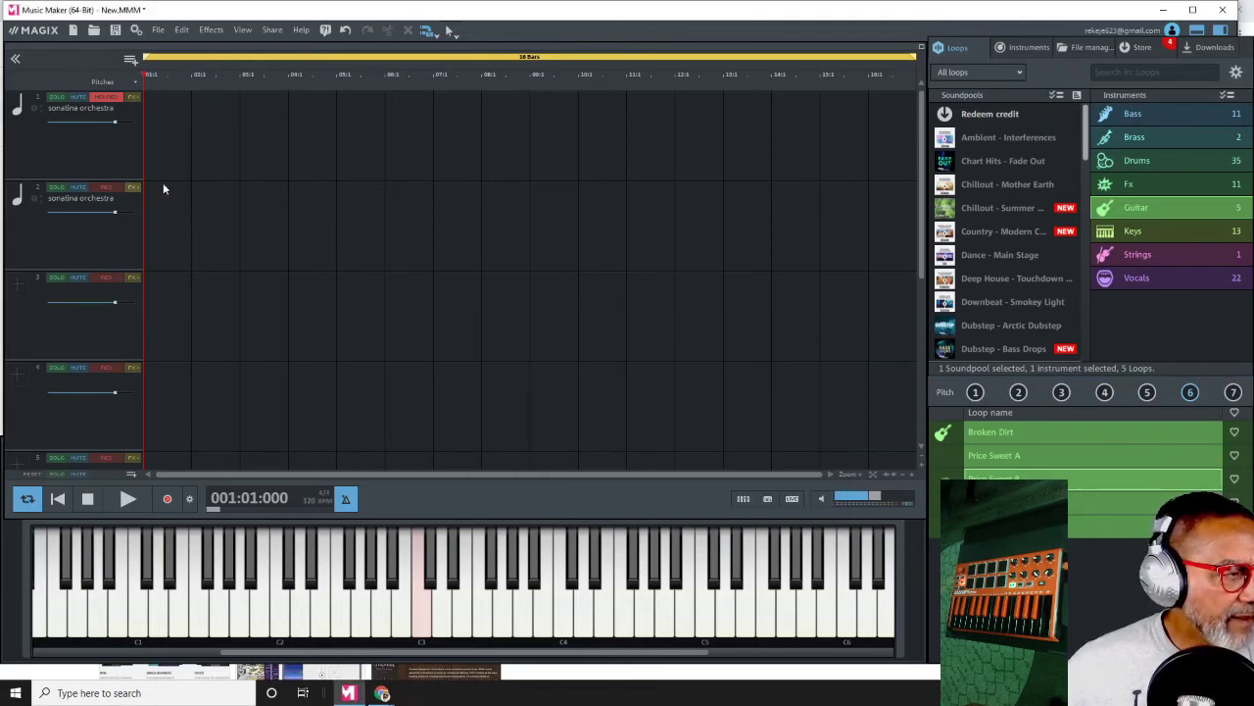
pyautogui.rightClick(196, 179)
pyautogui.click(180, 199)
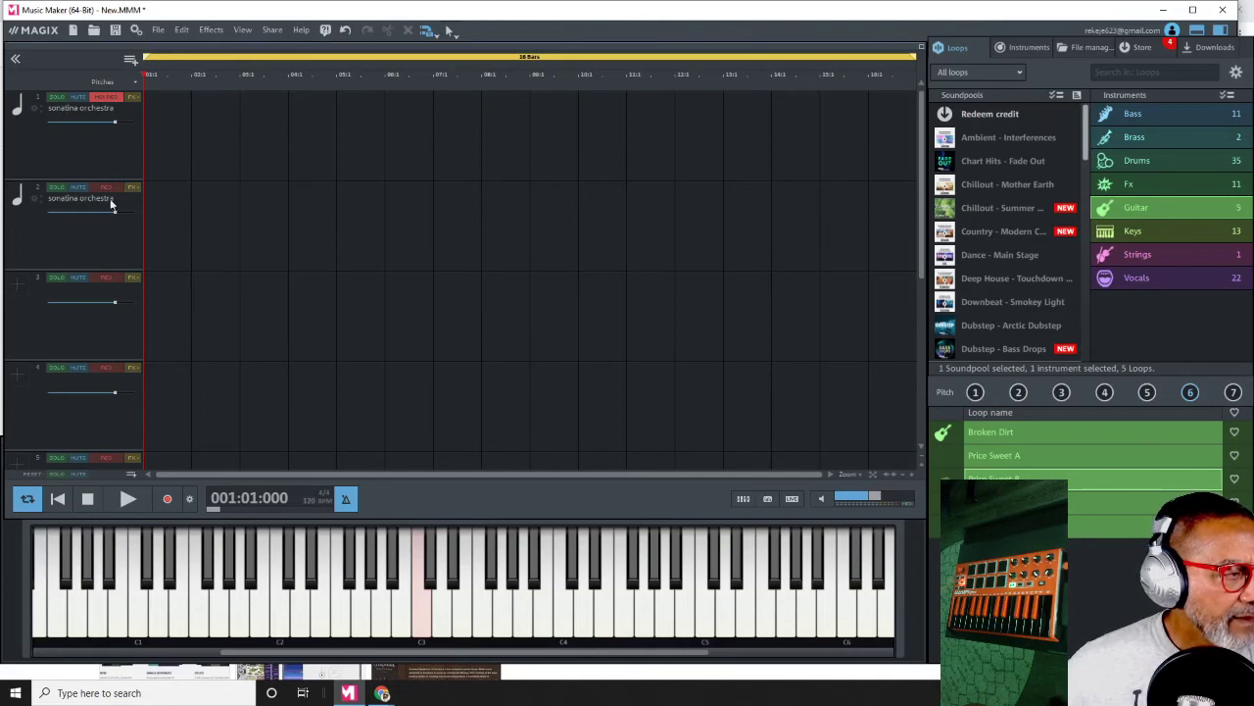
pyautogui.rightClick(167, 200)
pyautogui.click(200, 212)
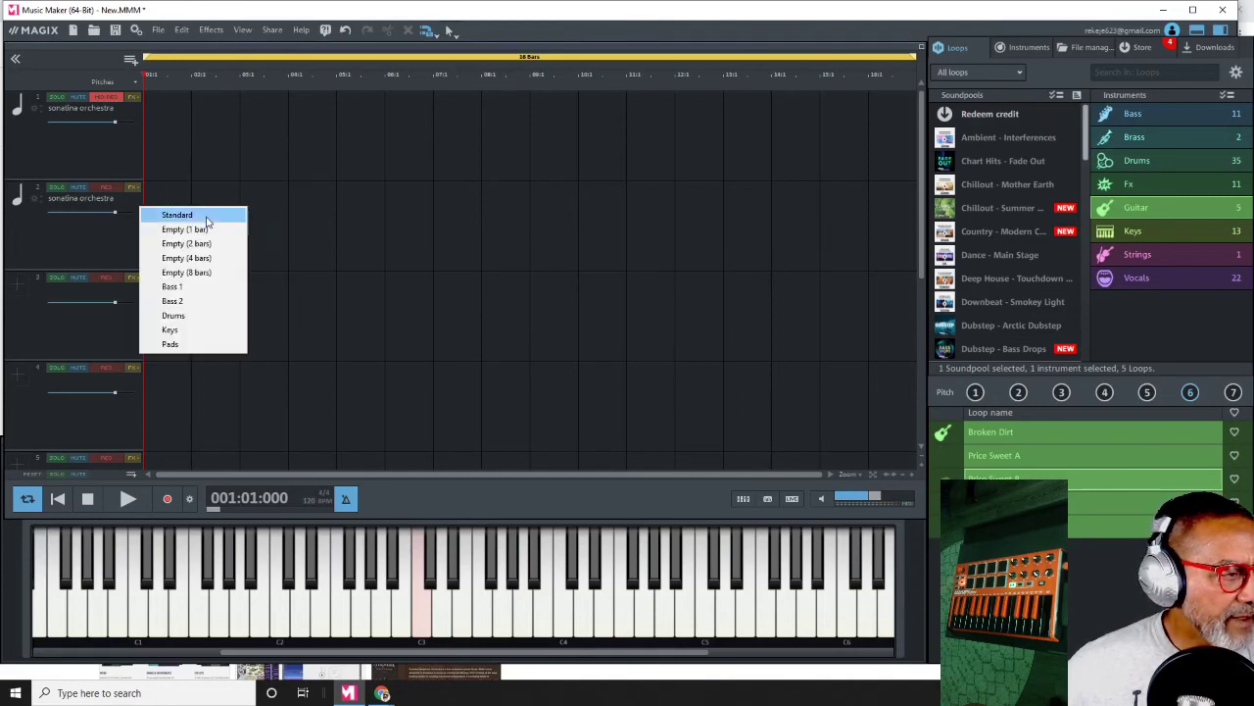
pyautogui.click(206, 273)
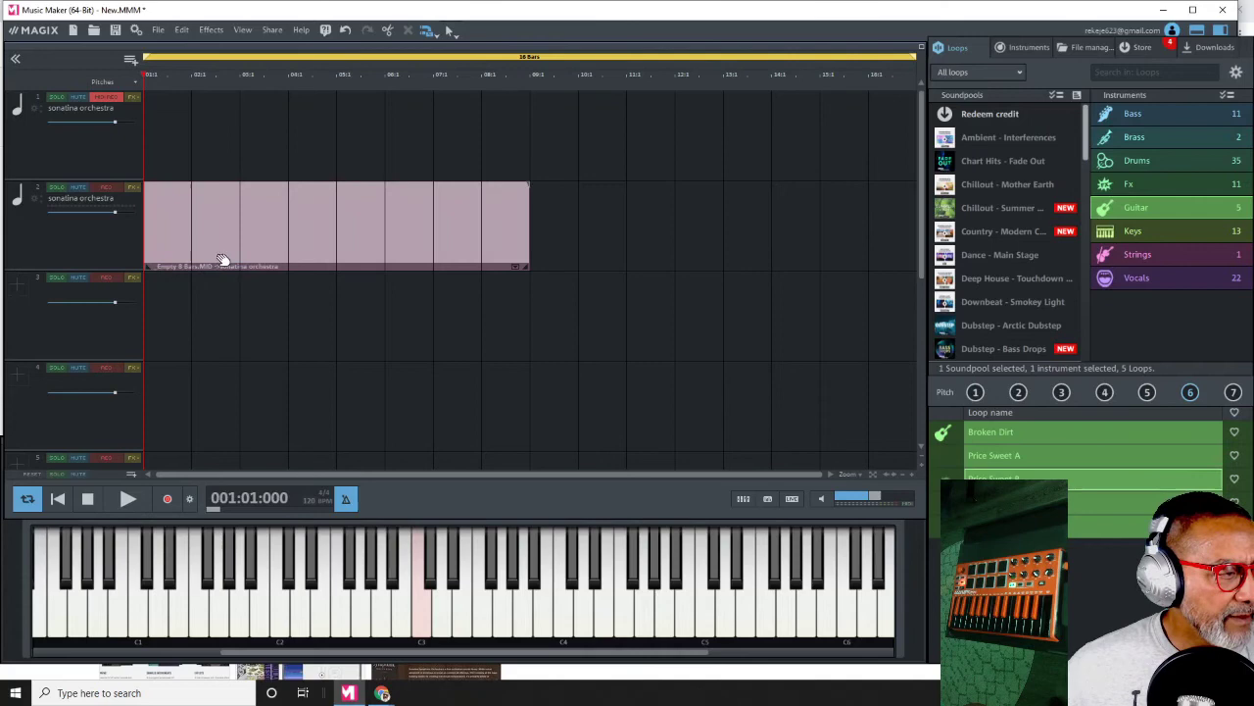
# - Open the MIDI object in the note editor, audition two notes, then close the editor
pyautogui.doubleClick(235, 238)
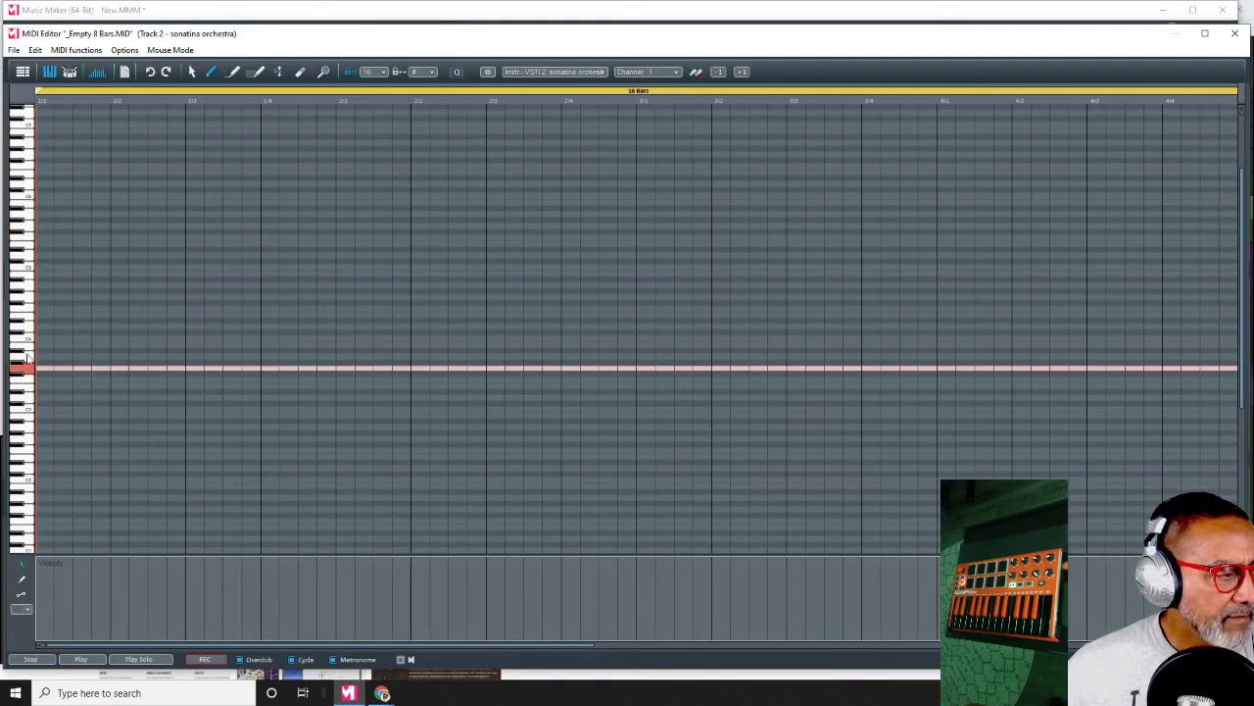
pyautogui.click(20, 284)
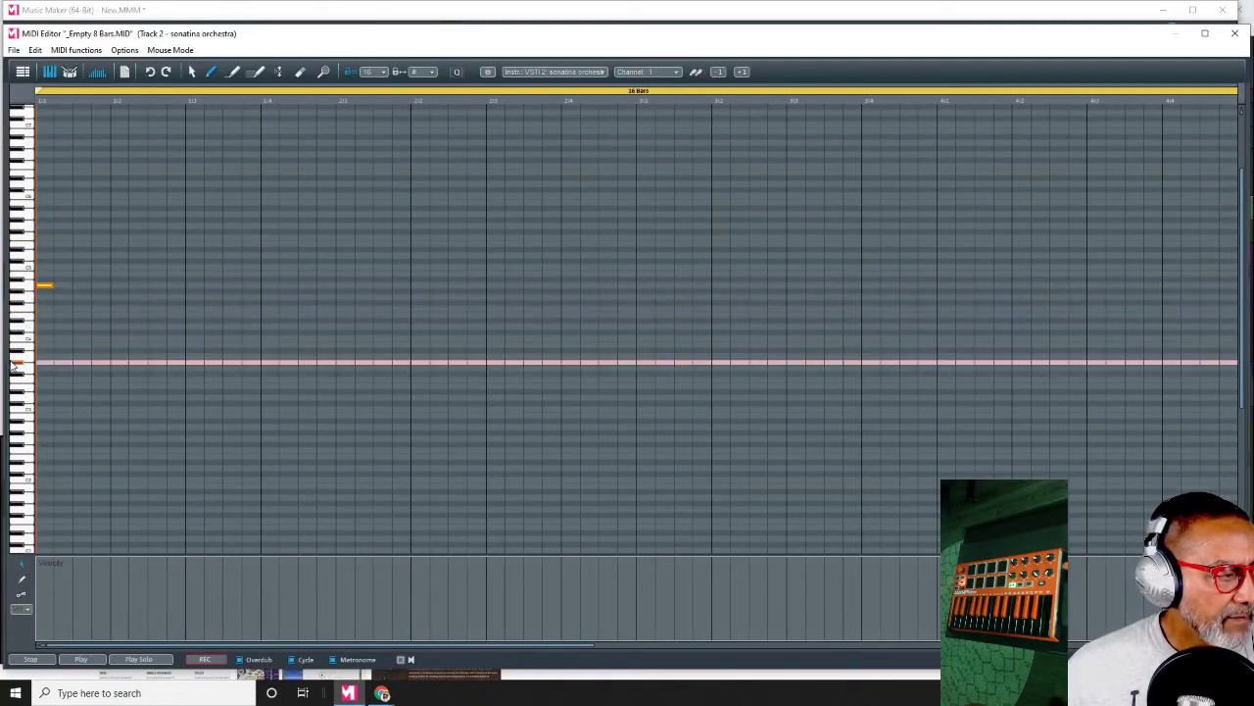
pyautogui.click(18, 397)
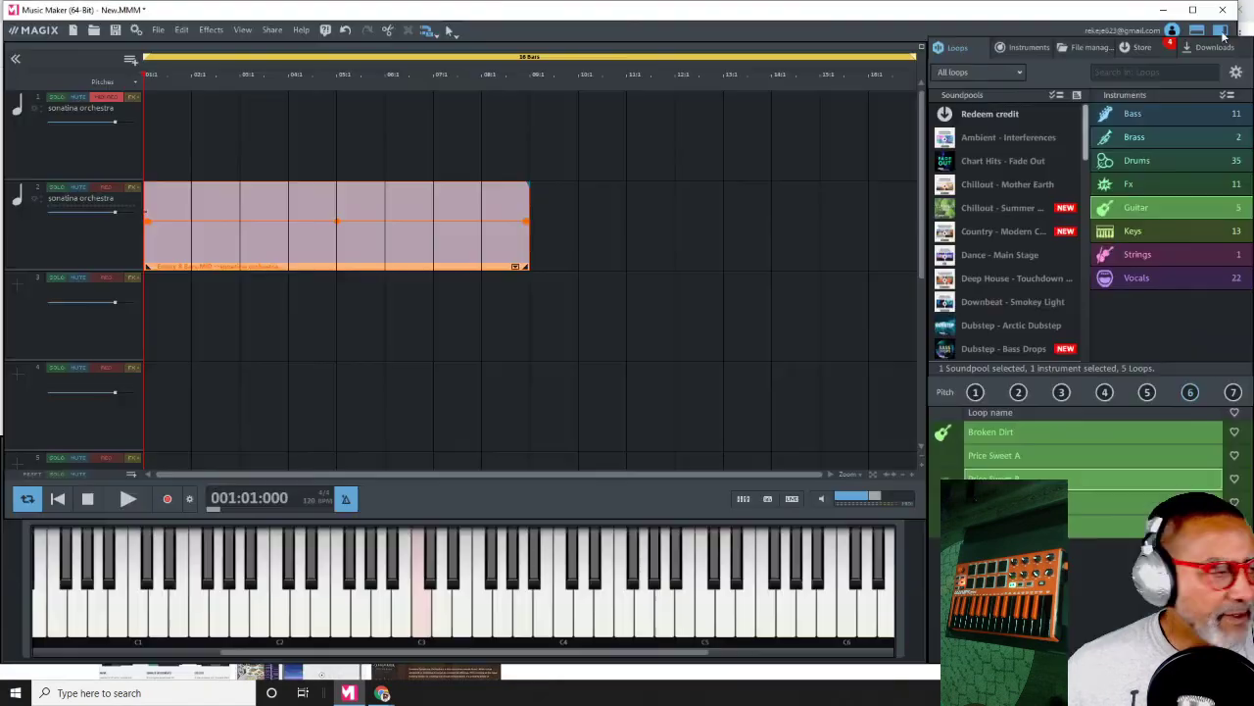
pyautogui.click(1235, 33)
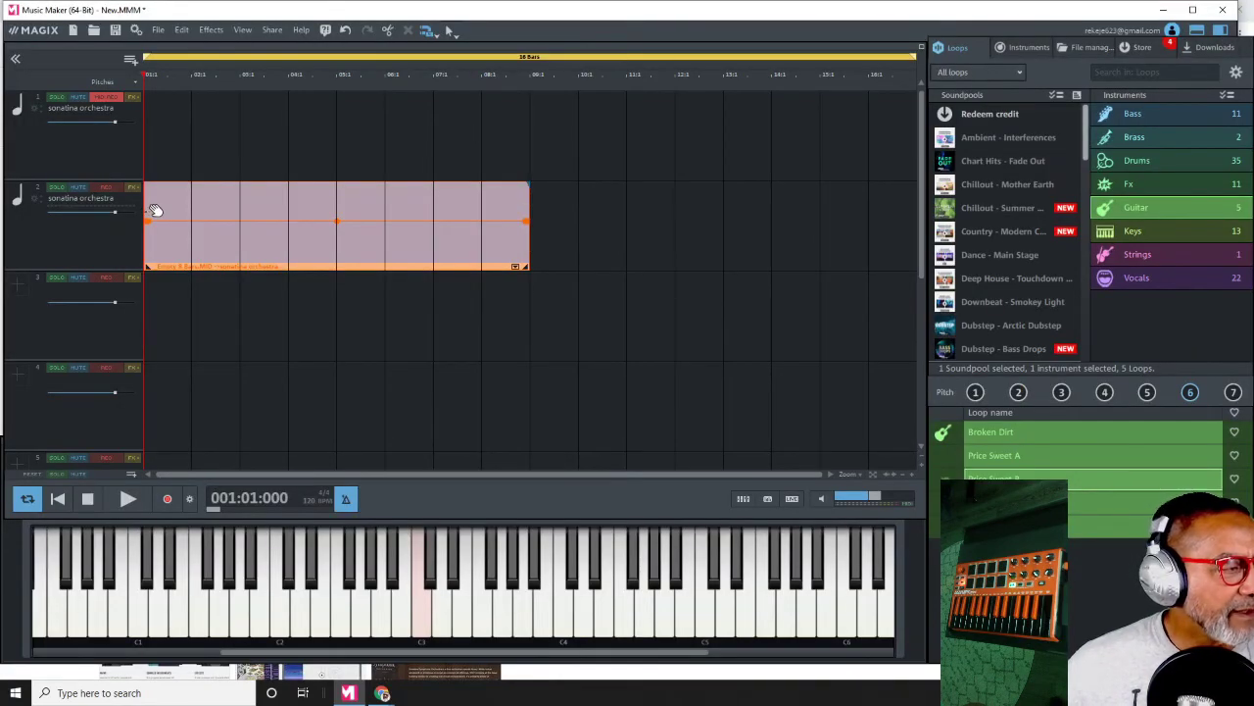